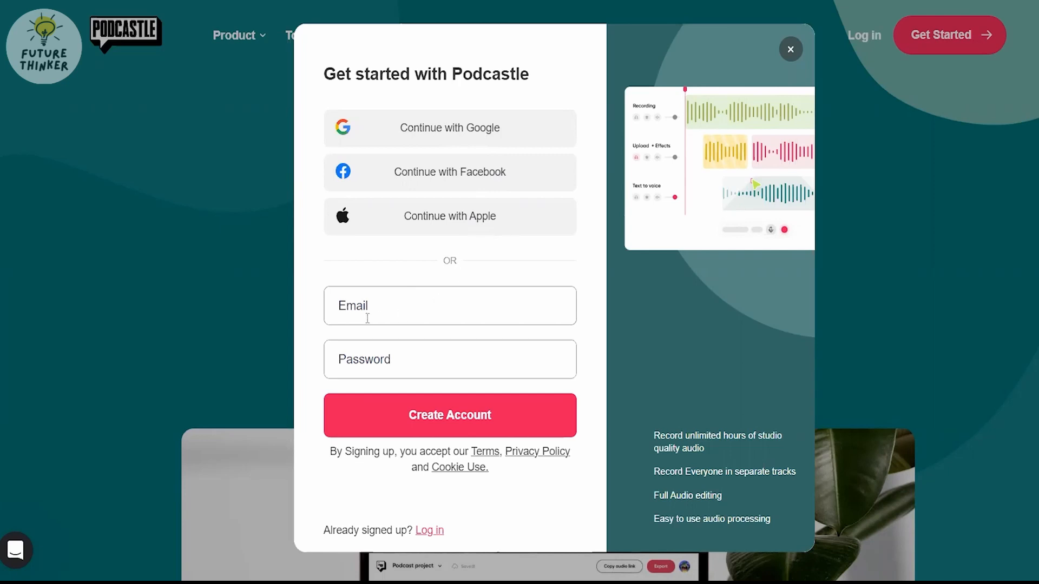
# - Fill in the e-mail and account password fields of the sign-up form to create a Podcastle account
pyautogui.click(371, 305)
pyautogui.click(387, 369)
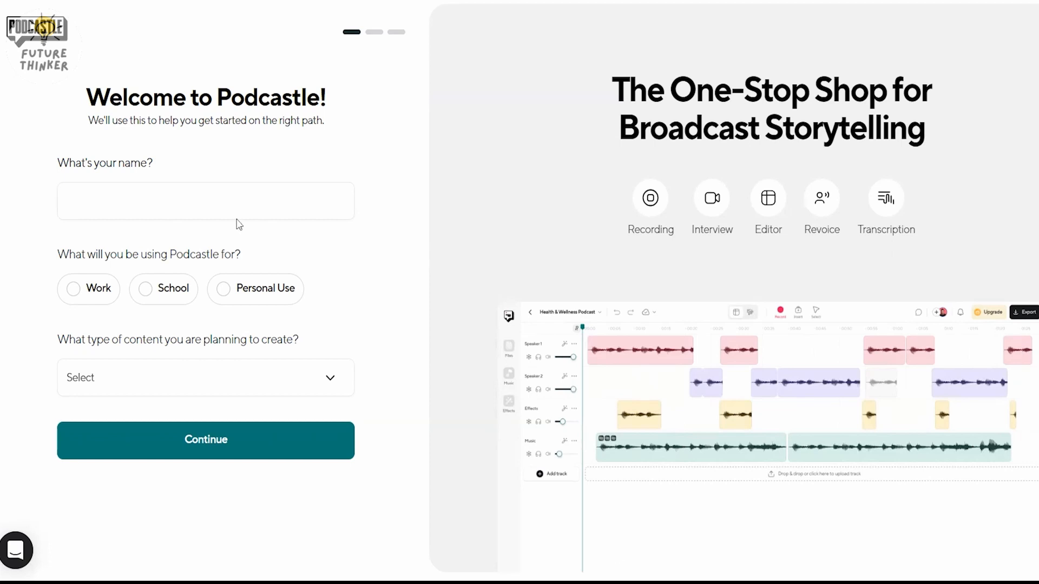
# - Look over the name field and content type choices in the welcome questionnaire, and continue the onboarding
pyautogui.click(213, 206)
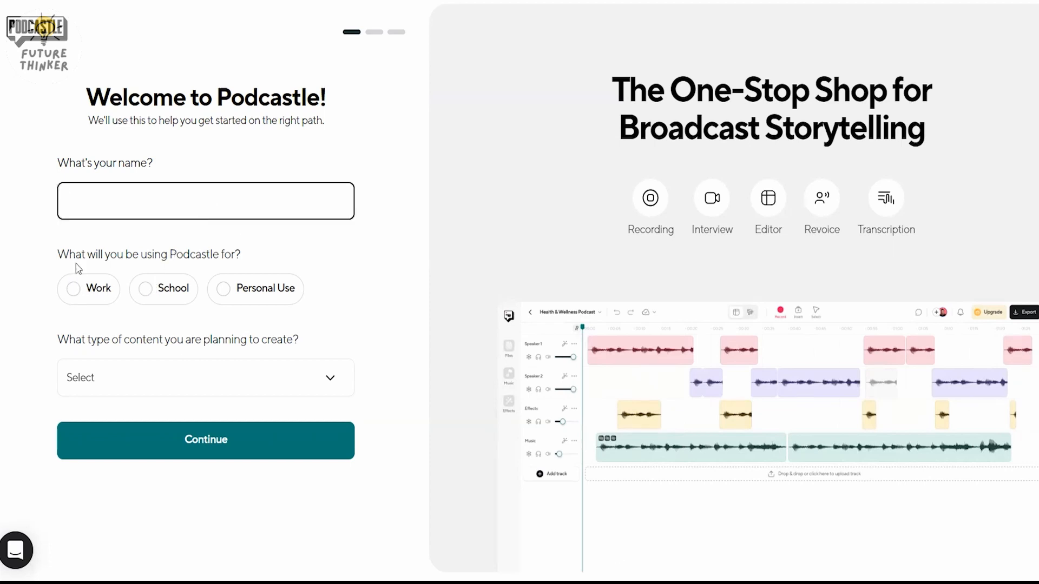
pyautogui.click(193, 377)
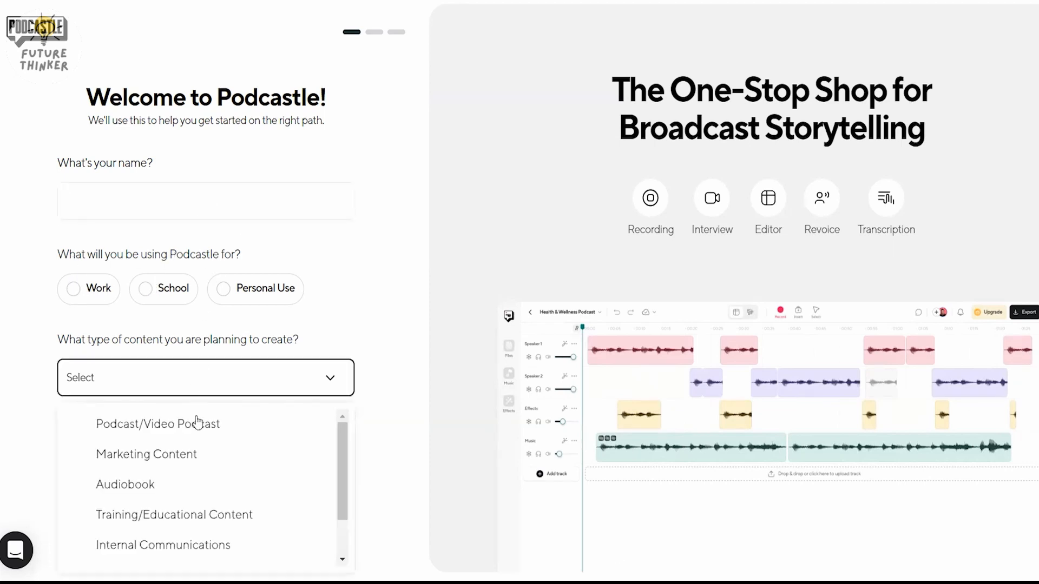
pyautogui.scroll(-1, 200, 449)
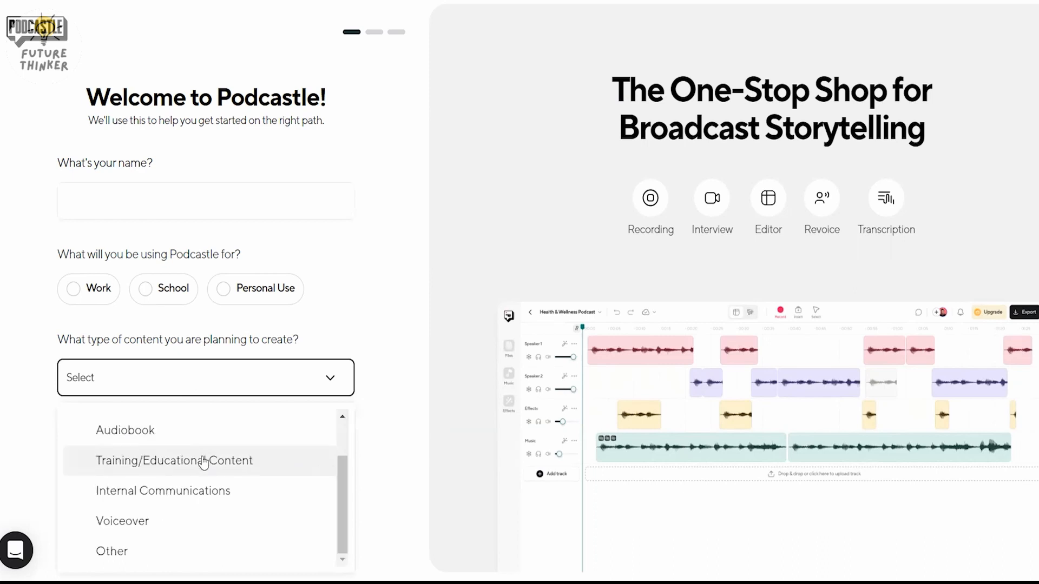
pyautogui.click(381, 438)
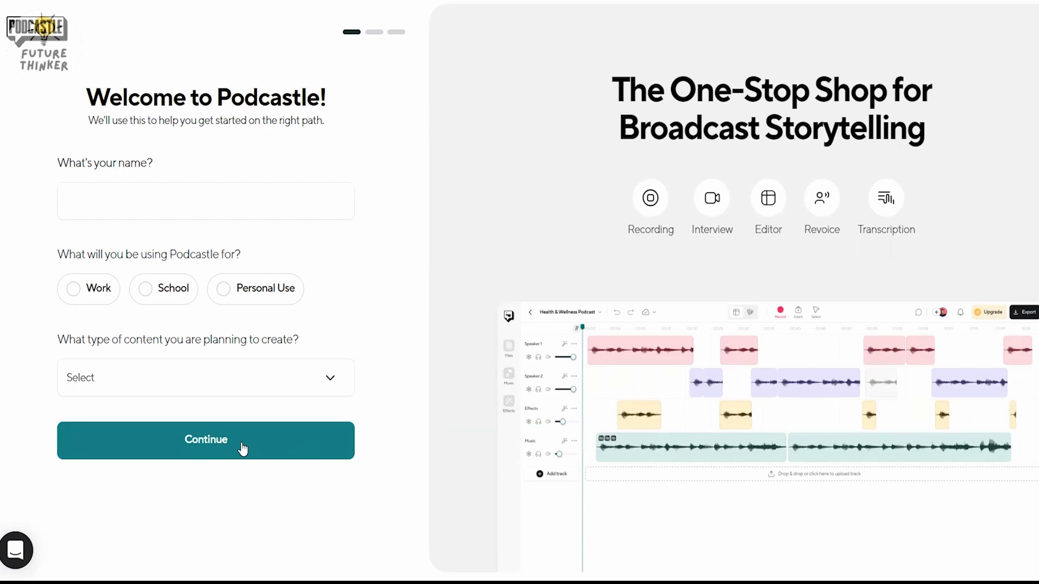
pyautogui.click(242, 449)
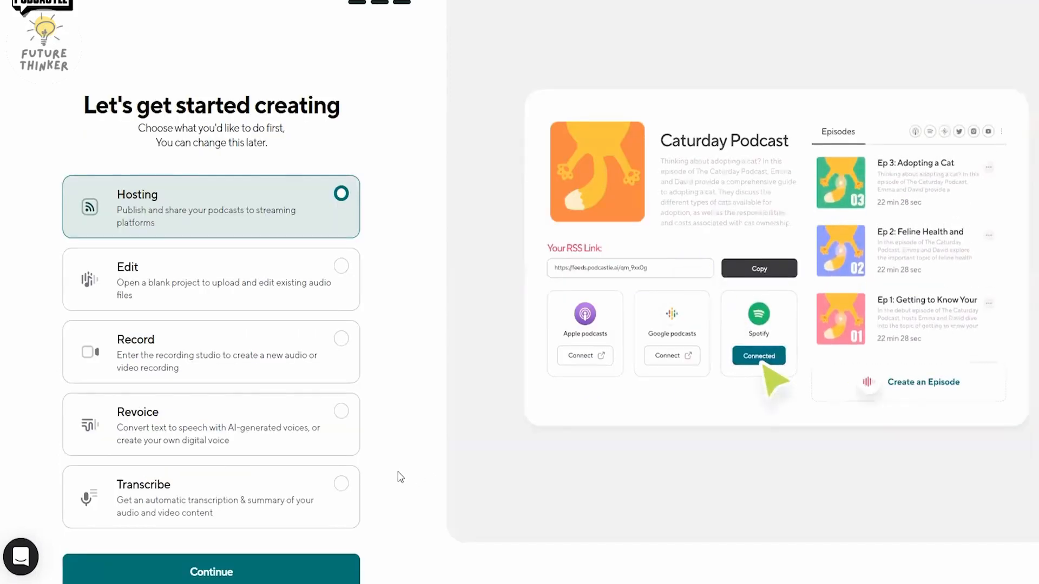
# - Choose Record as the first activity and create an Audio Only recording titled Project
pyautogui.click(345, 356)
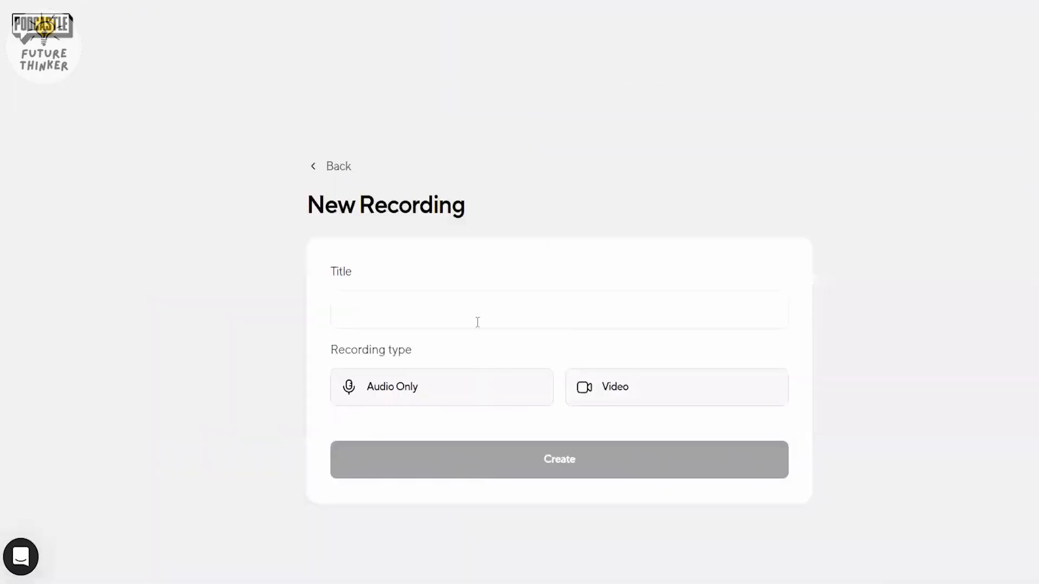
pyautogui.click(477, 320)
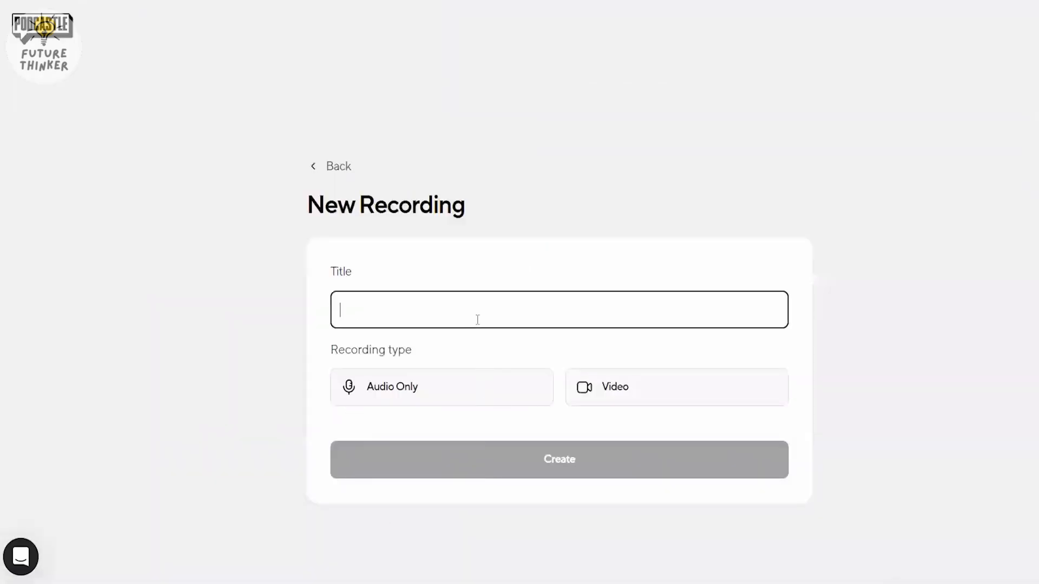
pyautogui.write('Project')
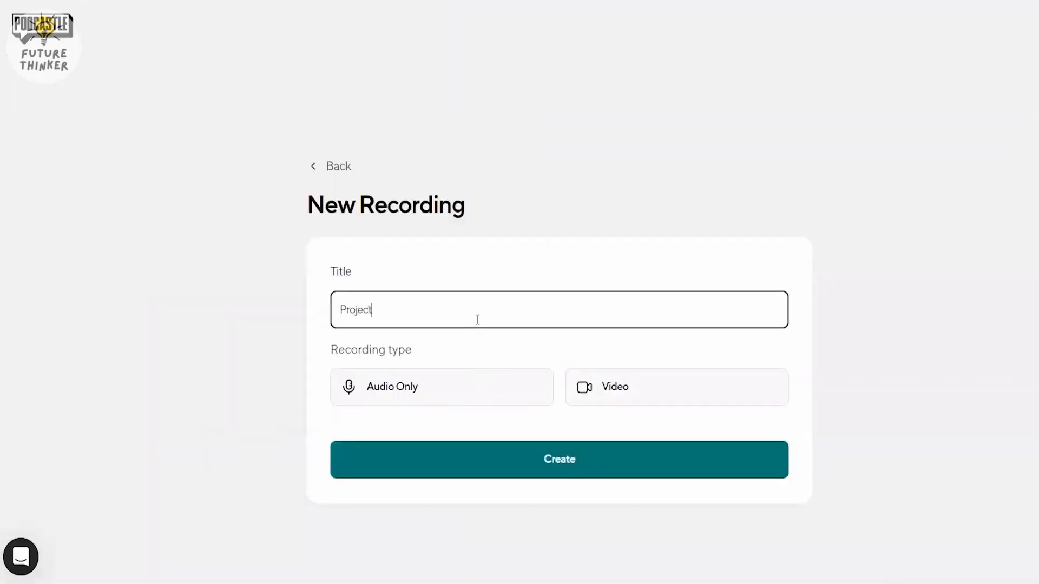
pyautogui.click(456, 388)
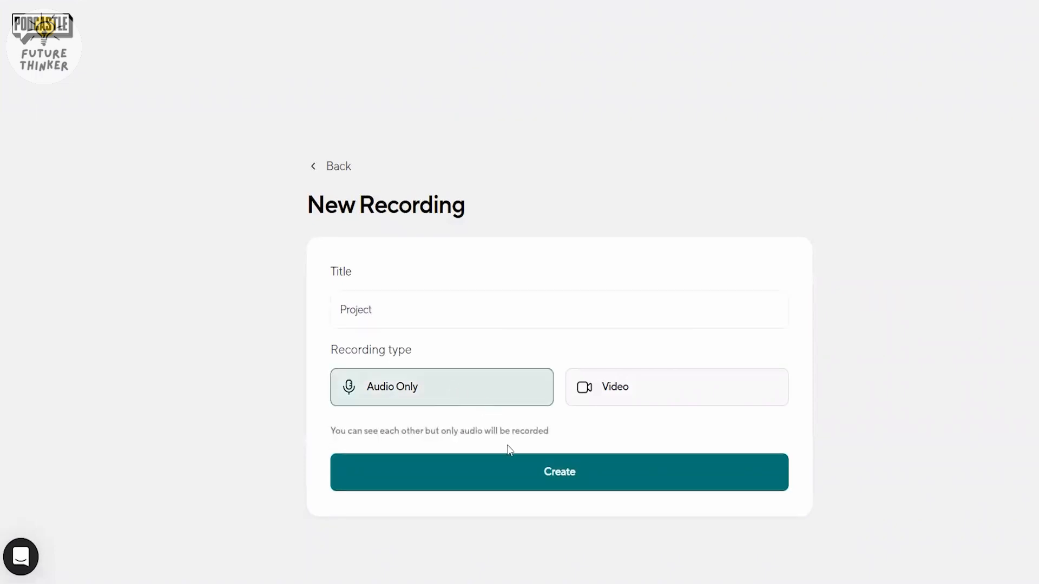
pyautogui.click(558, 474)
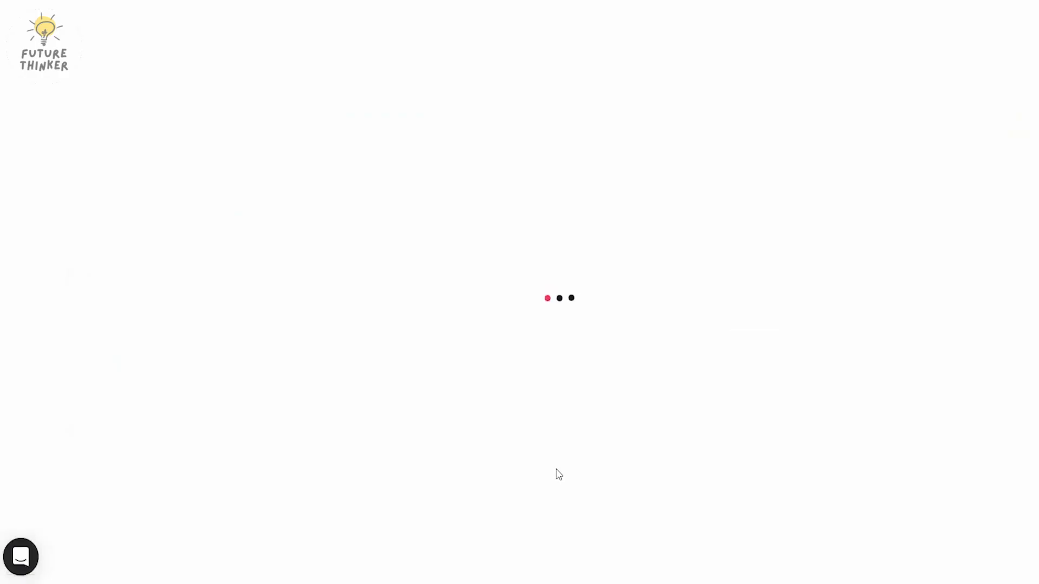
# - Unmute the microphone and switch the camera off and back on in the camera and mic check
pyautogui.click(209, 70)
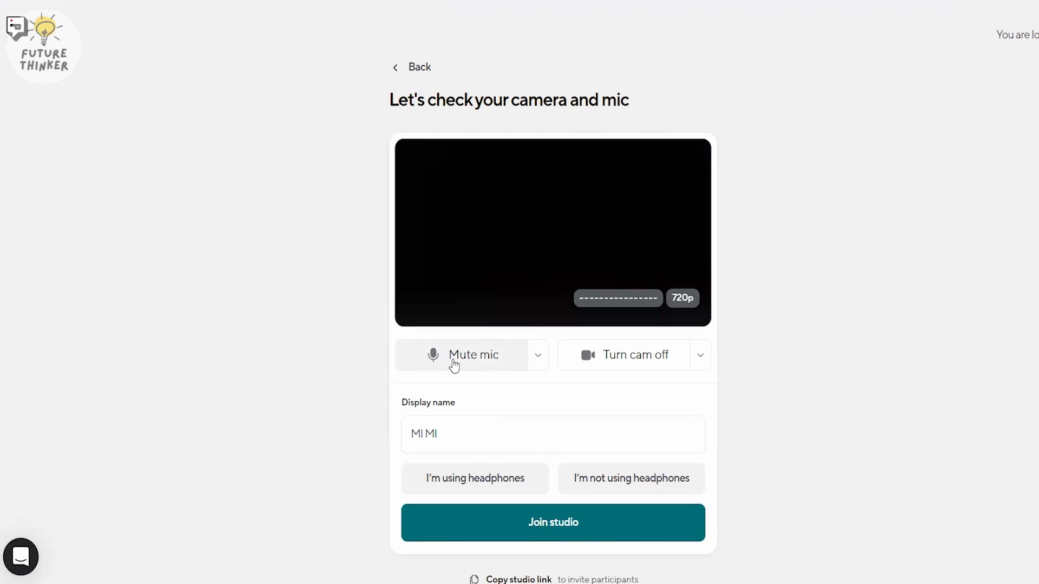
pyautogui.click(454, 367)
pyautogui.click(454, 366)
pyautogui.click(623, 360)
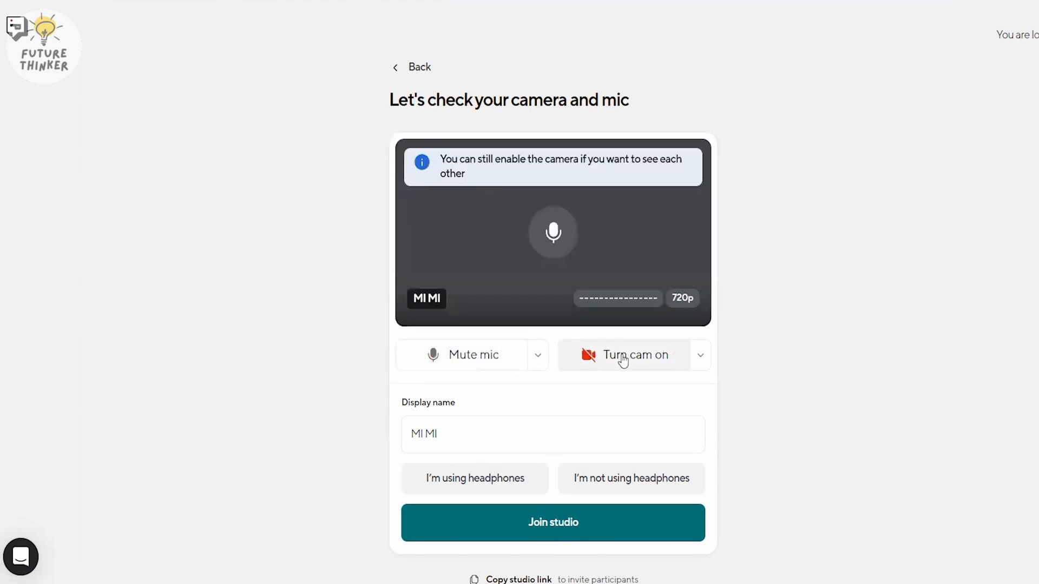
pyautogui.click(624, 361)
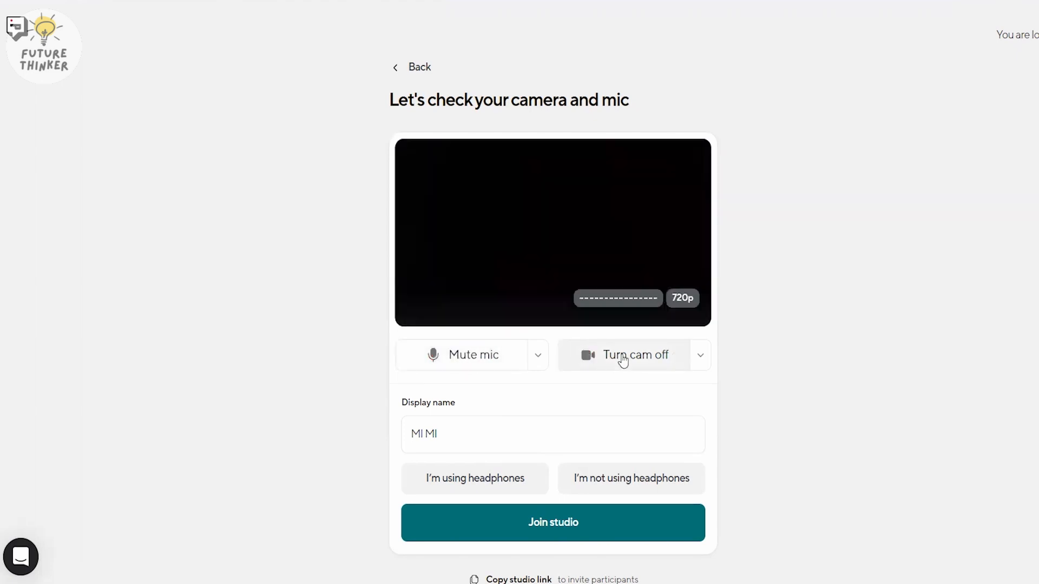
# - Join the studio with the headphones option selected and start recording
pyautogui.click(497, 436)
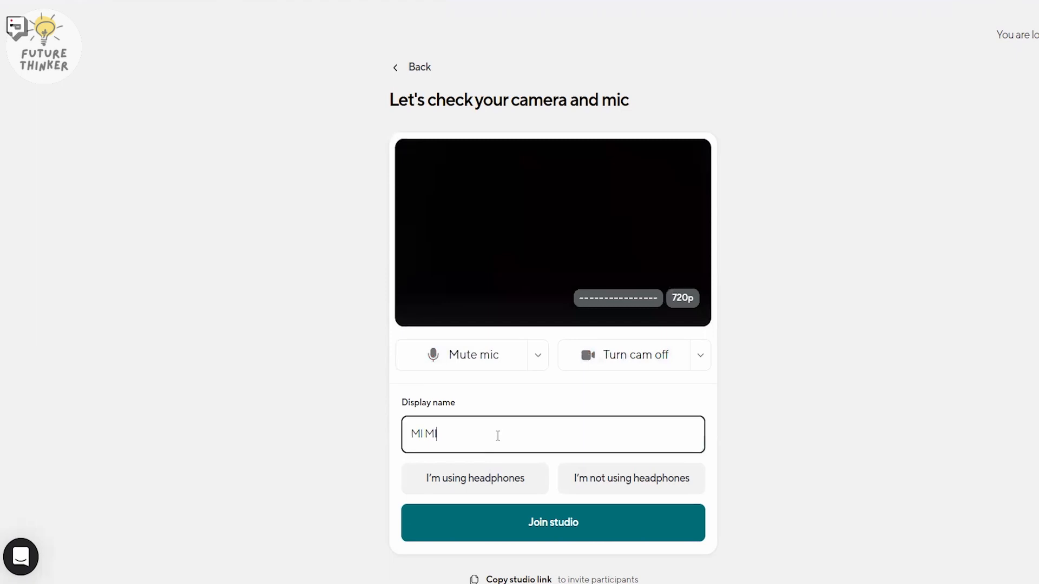
pyautogui.click(506, 480)
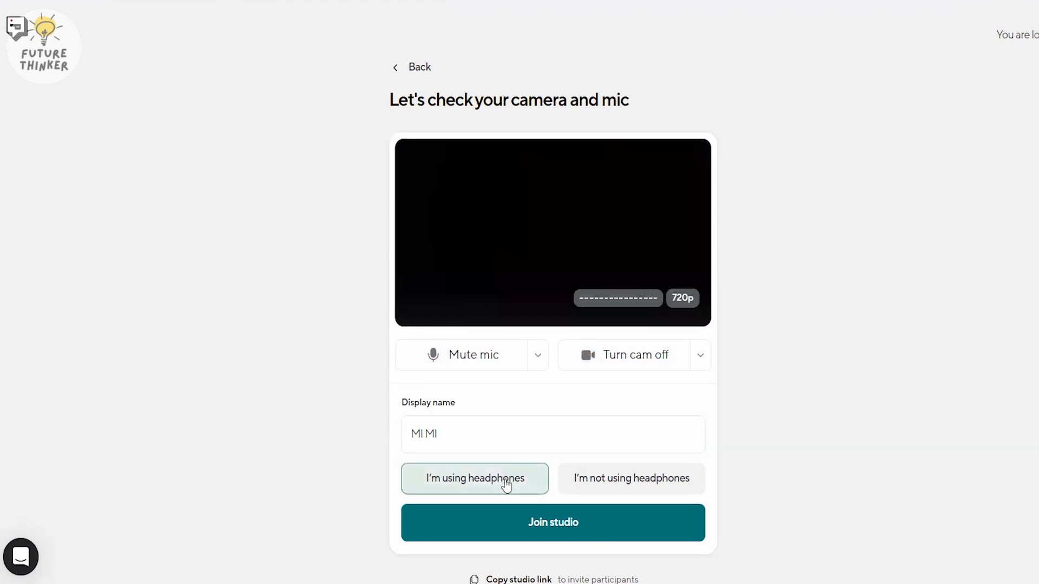
pyautogui.click(566, 522)
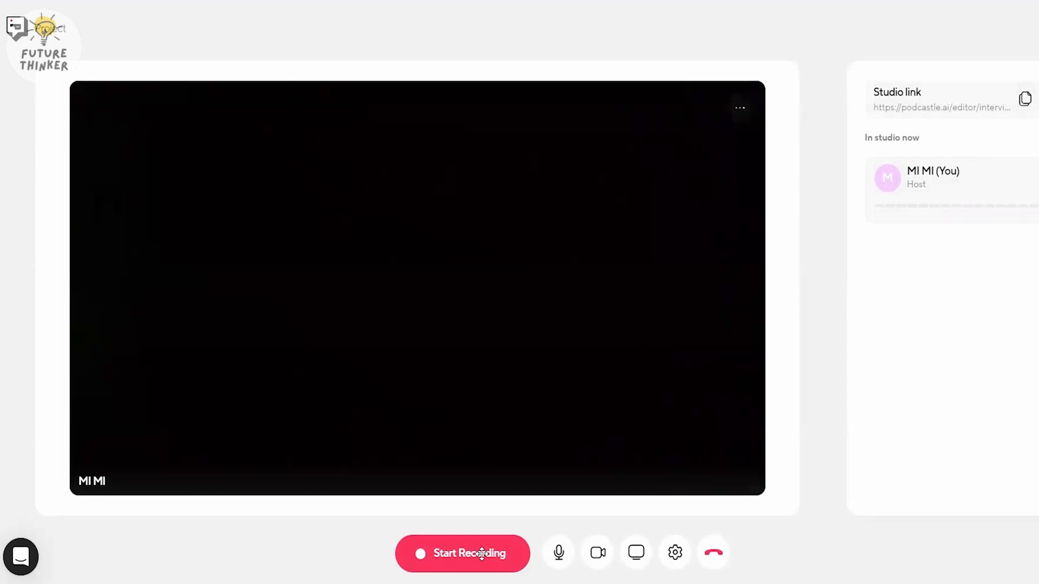
pyautogui.click(449, 554)
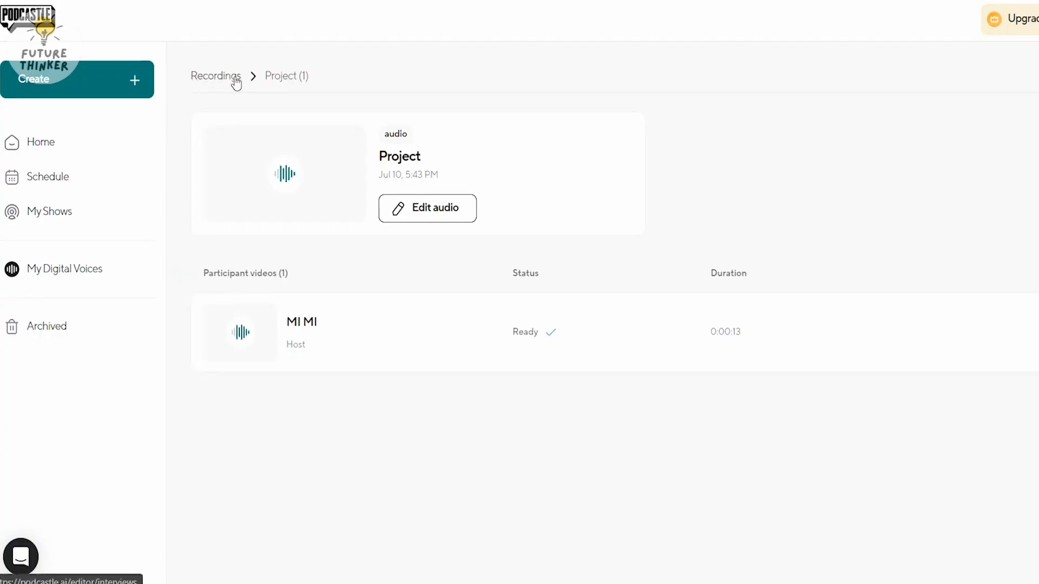
# - Open the Project recording in the audio editor and show the options of its clip
pyautogui.click(437, 217)
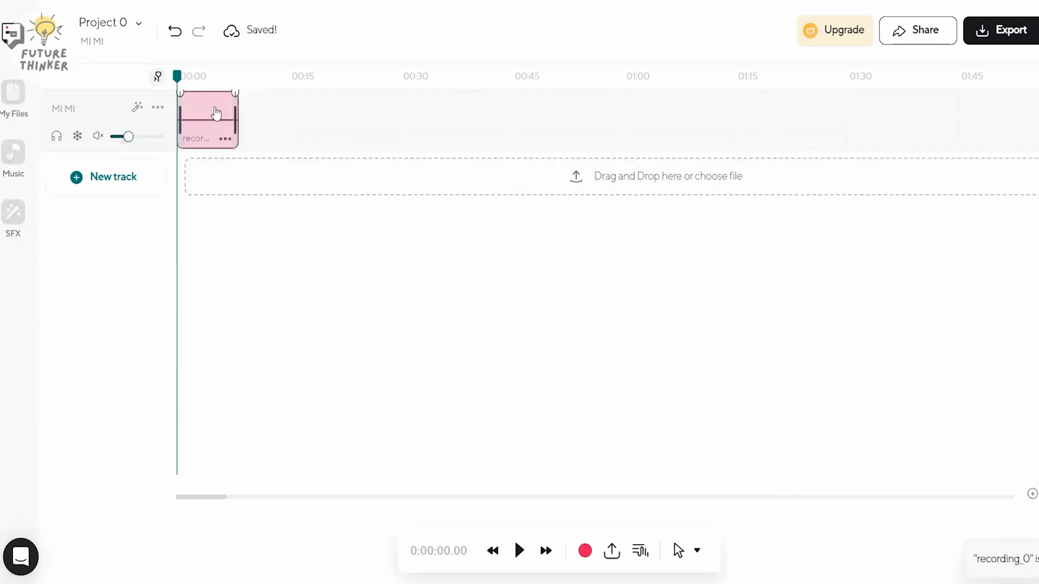
pyautogui.rightClick(216, 114)
pyautogui.click(282, 128)
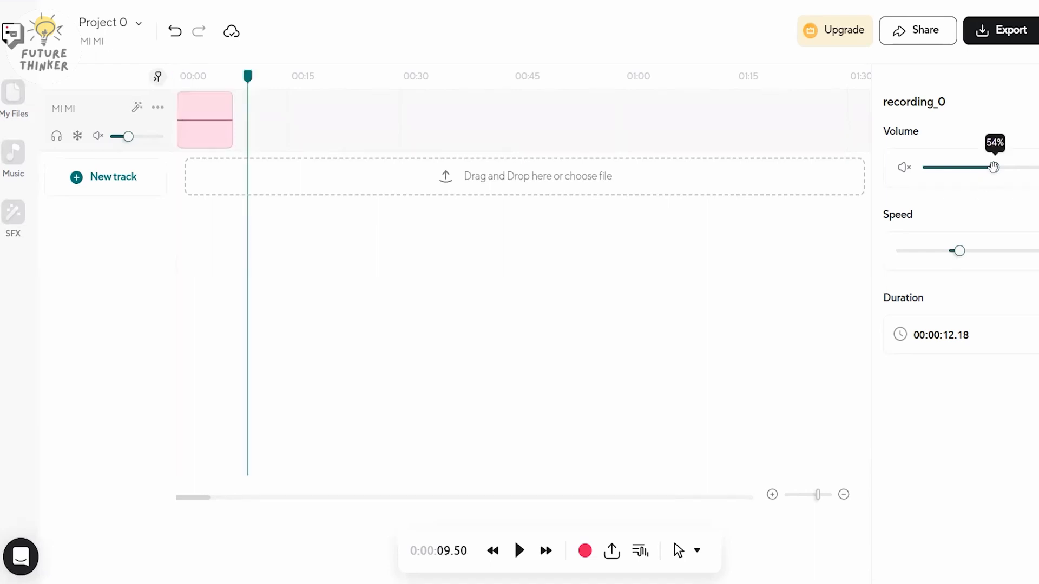
# - Adjust the volume of the recording_0 clip and set its speed to 1.2
pyautogui.moveTo(993, 168); pyautogui.dragTo(942, 169)
pyautogui.click(905, 169)
pyautogui.click(905, 170)
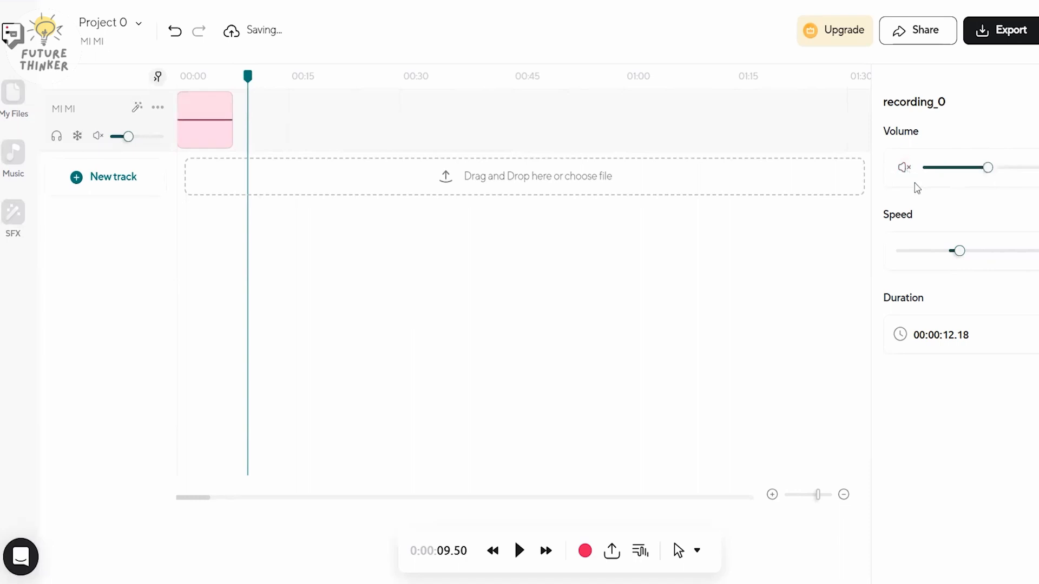
pyautogui.moveTo(959, 250)
pyautogui.mouseDown()
pyautogui.moveTo(988, 250)
pyautogui.moveTo(969, 251)
pyautogui.mouseUp()
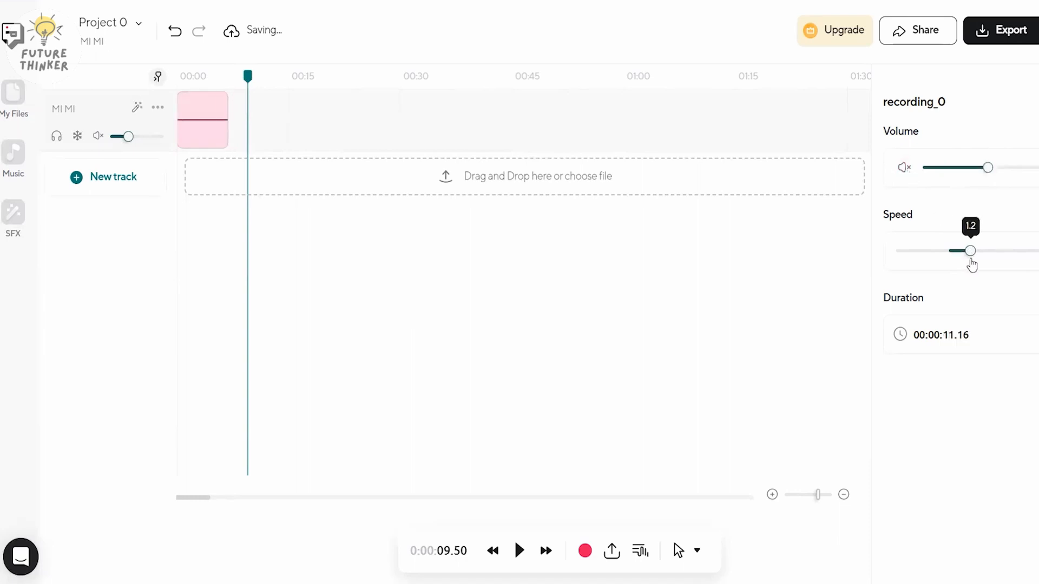
# - Split the recording clip near its end and delete the short trailing piece
pyautogui.rightClick(202, 108)
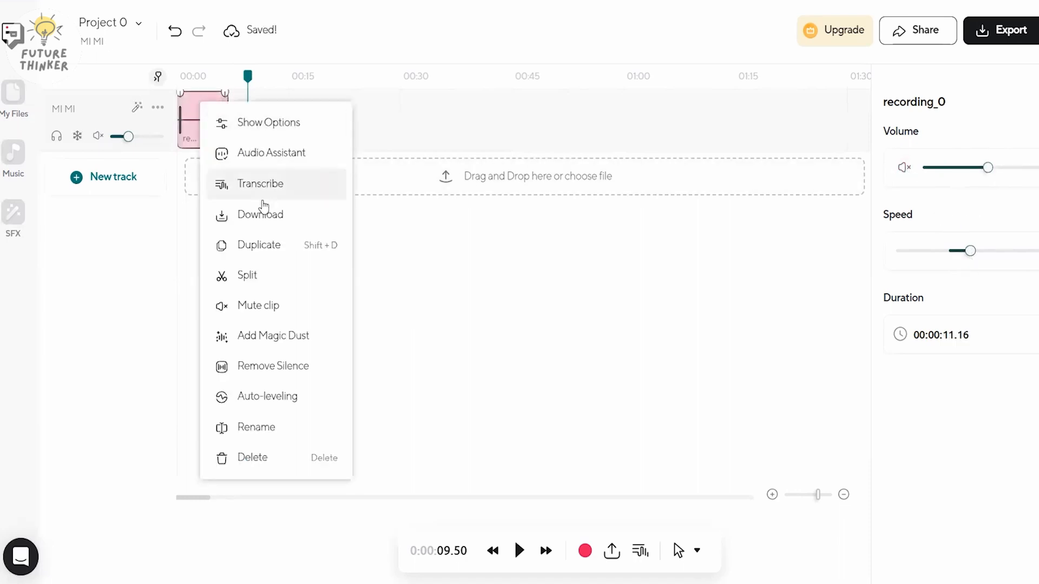
pyautogui.click(271, 275)
pyautogui.click(220, 133)
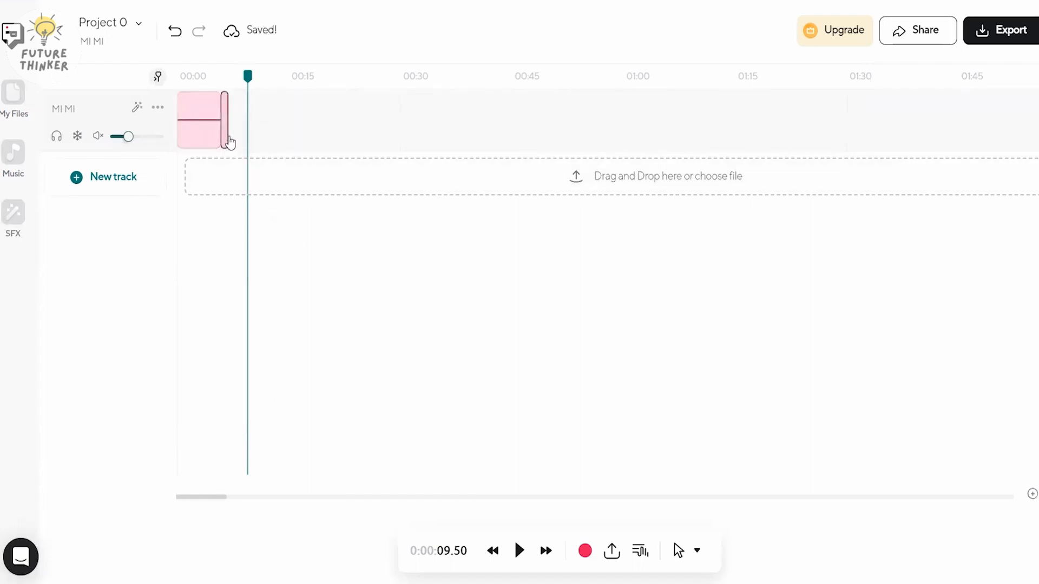
pyautogui.press('Delete')
# - Add a second track to the project and place the playhead at 4.09 seconds over the recording clip
pyautogui.click(130, 179)
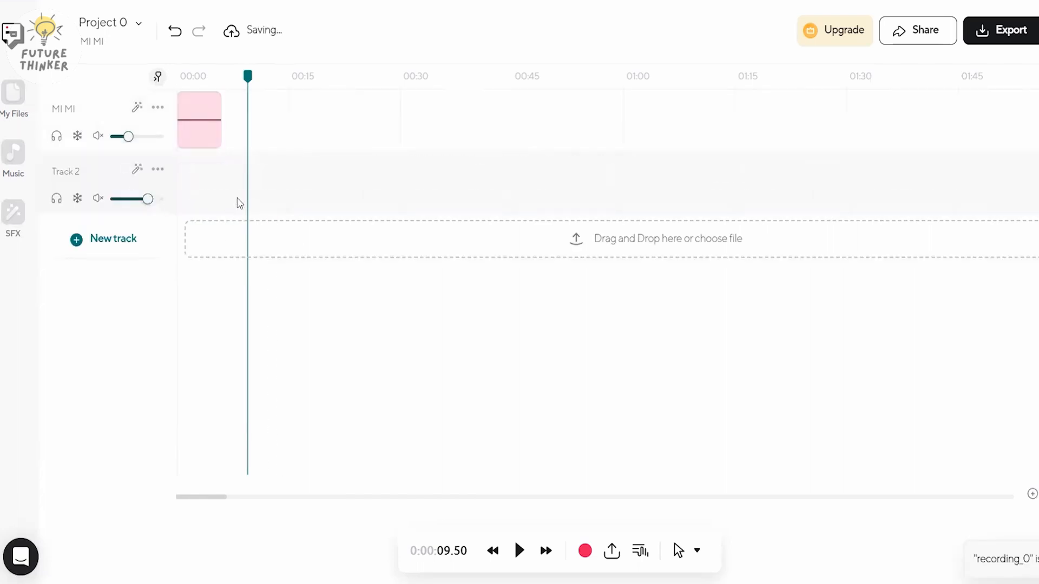
pyautogui.moveTo(204, 181); pyautogui.dragTo(392, 167)
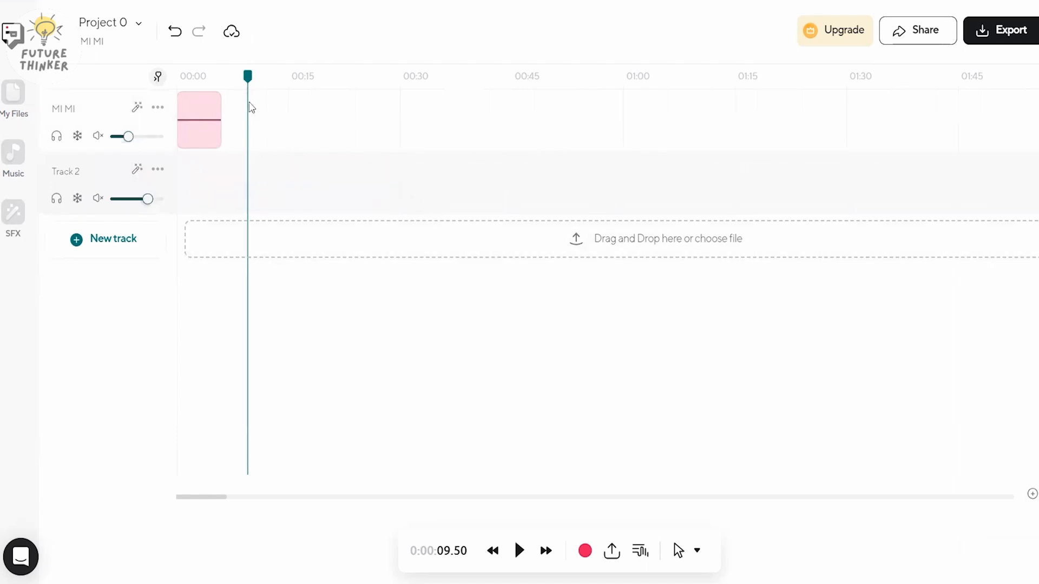
pyautogui.moveTo(249, 75); pyautogui.dragTo(289, 76)
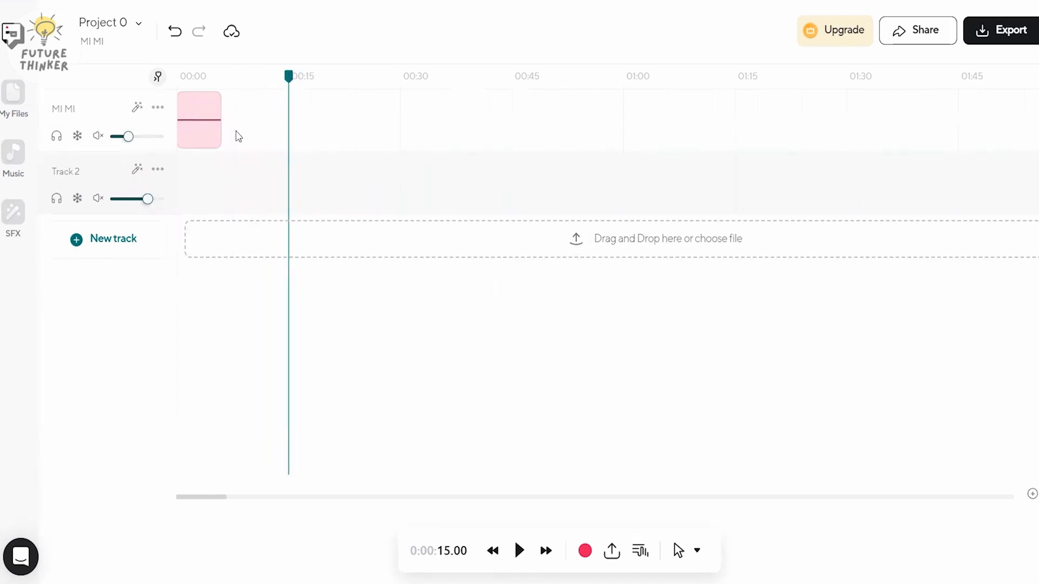
pyautogui.moveTo(291, 76); pyautogui.dragTo(216, 78)
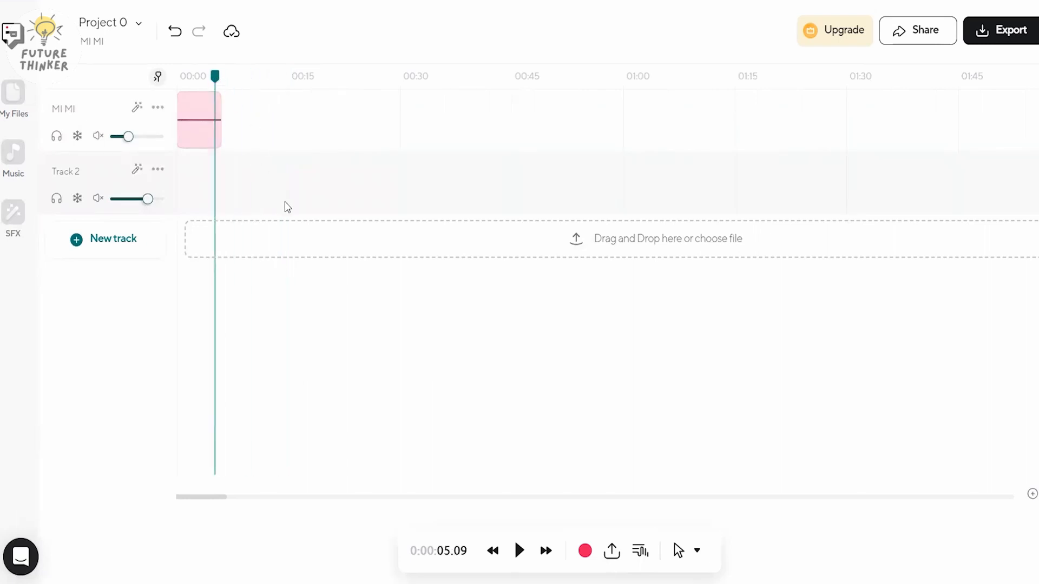
pyautogui.click(162, 179)
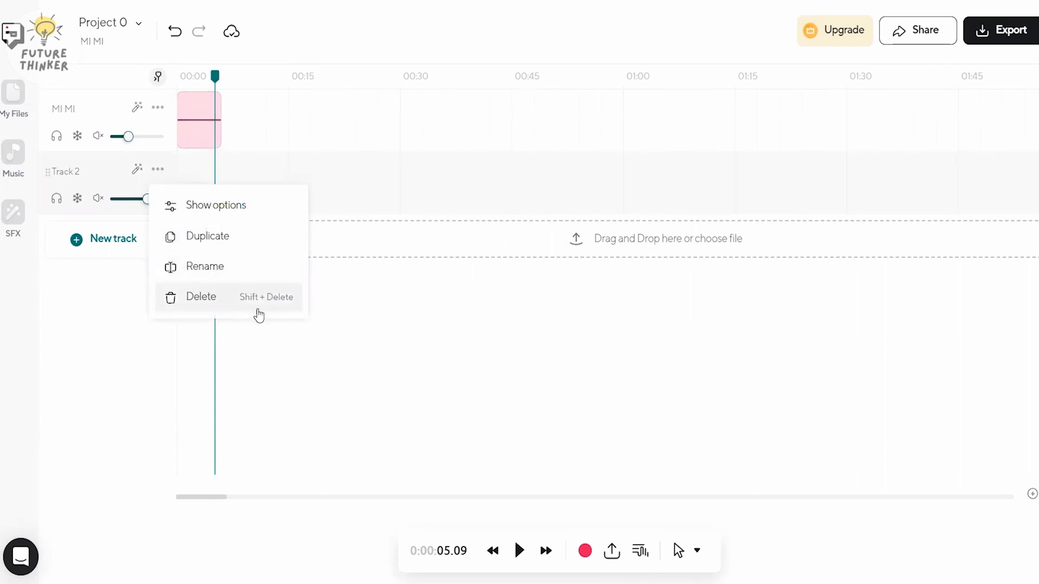
pyautogui.click(359, 323)
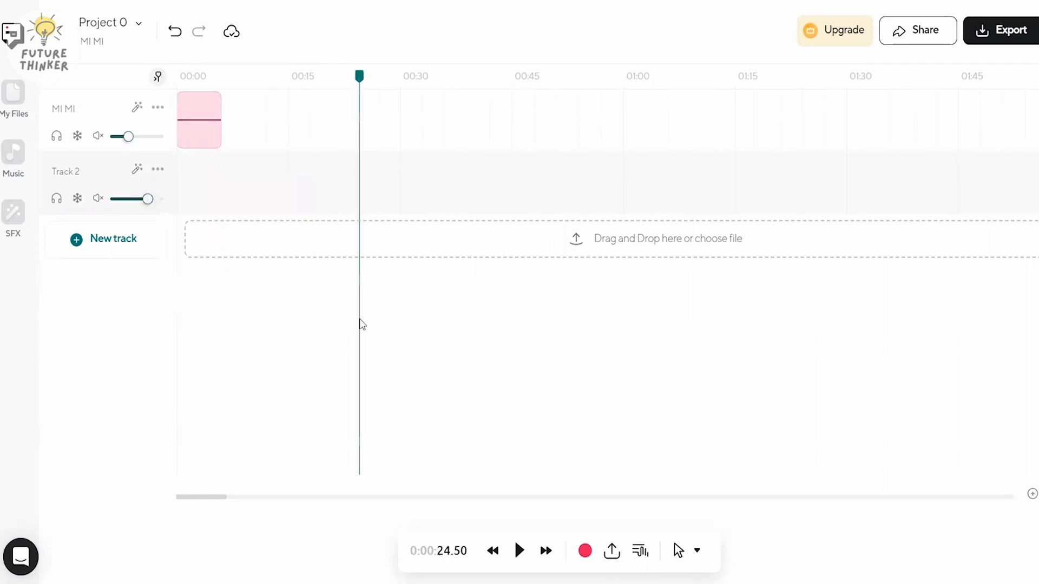
pyautogui.click(208, 85)
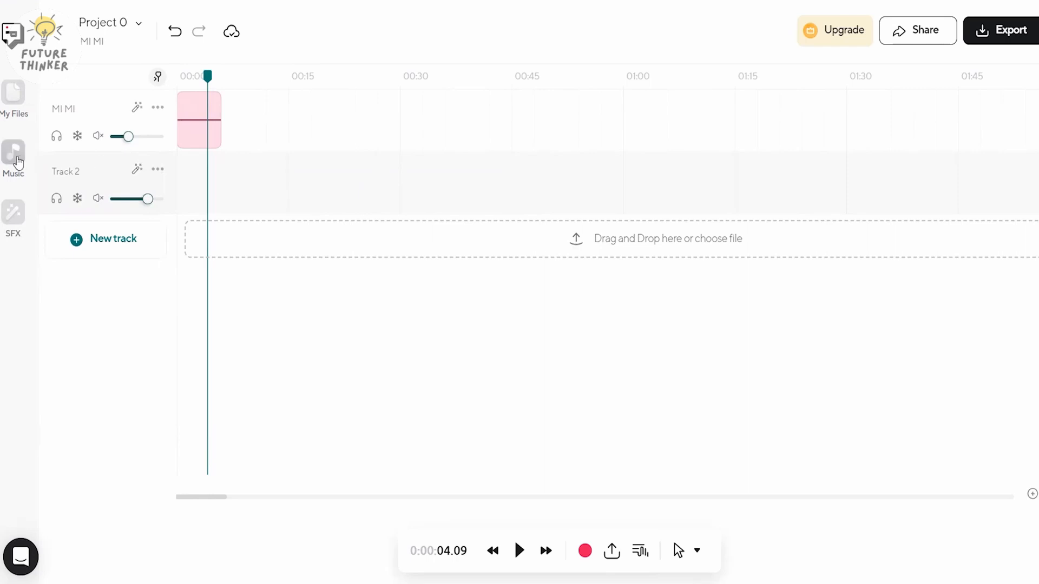
# - Look through the music library, and add the Boom sound effect to Track 2 at the playhead
pyautogui.click(13, 156)
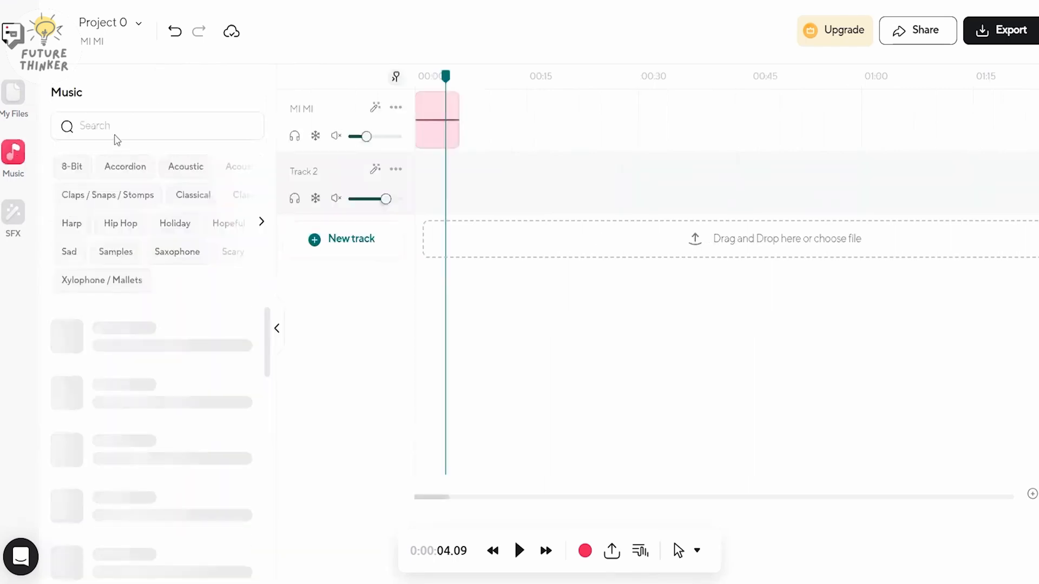
pyautogui.moveTo(131, 372); pyautogui.dragTo(433, 176)
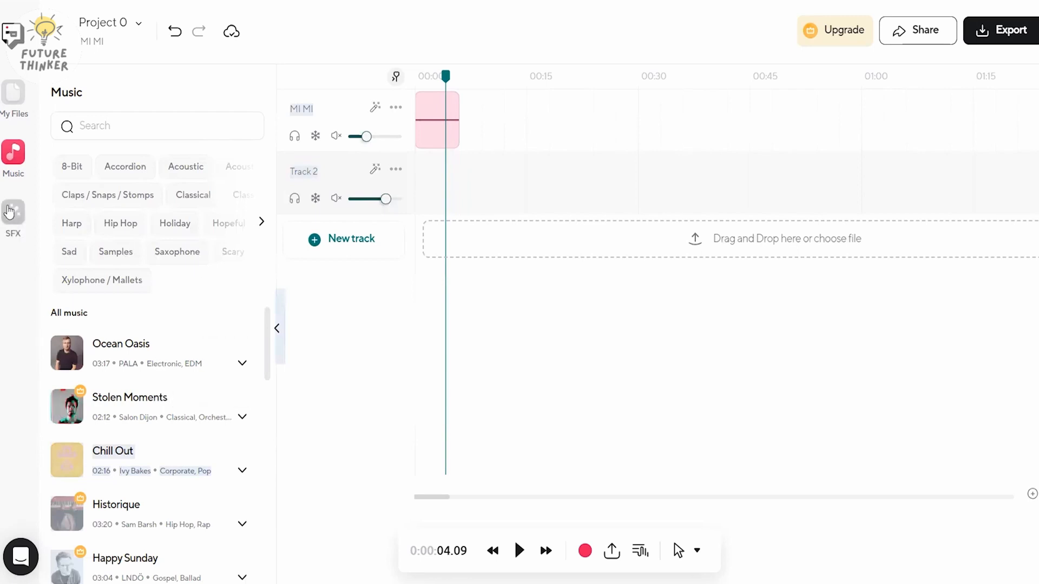
pyautogui.click(13, 213)
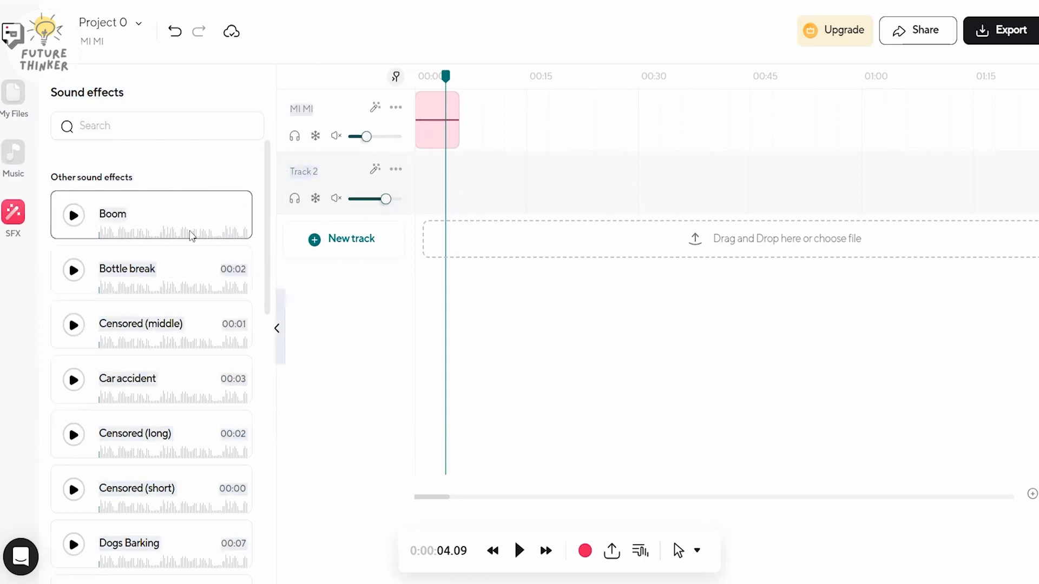
pyautogui.click(192, 214)
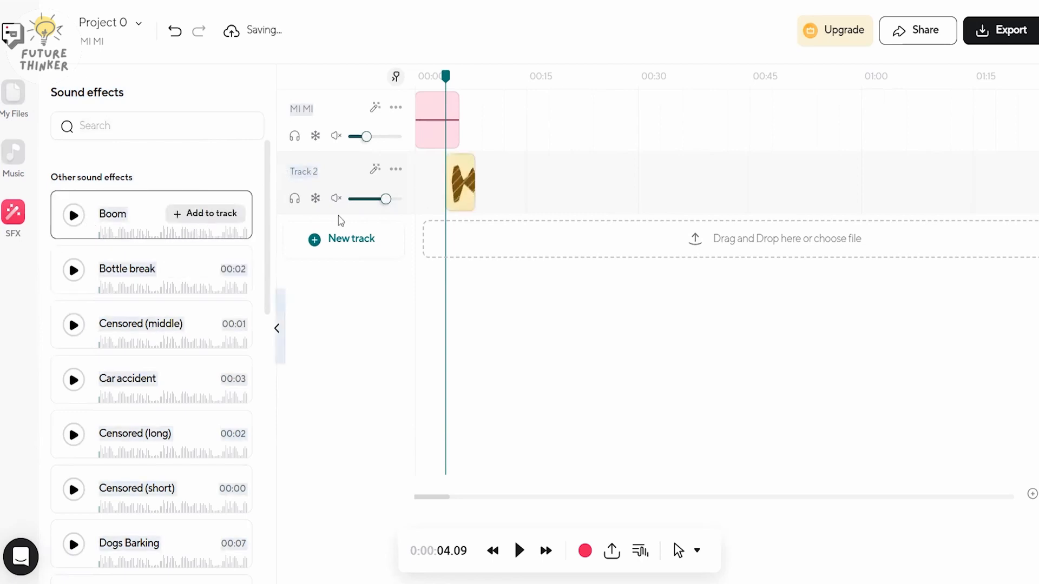
# - Duplicate the Boom clip to the start of Track 2 and delete the original clip at the playhead
pyautogui.click(463, 199)
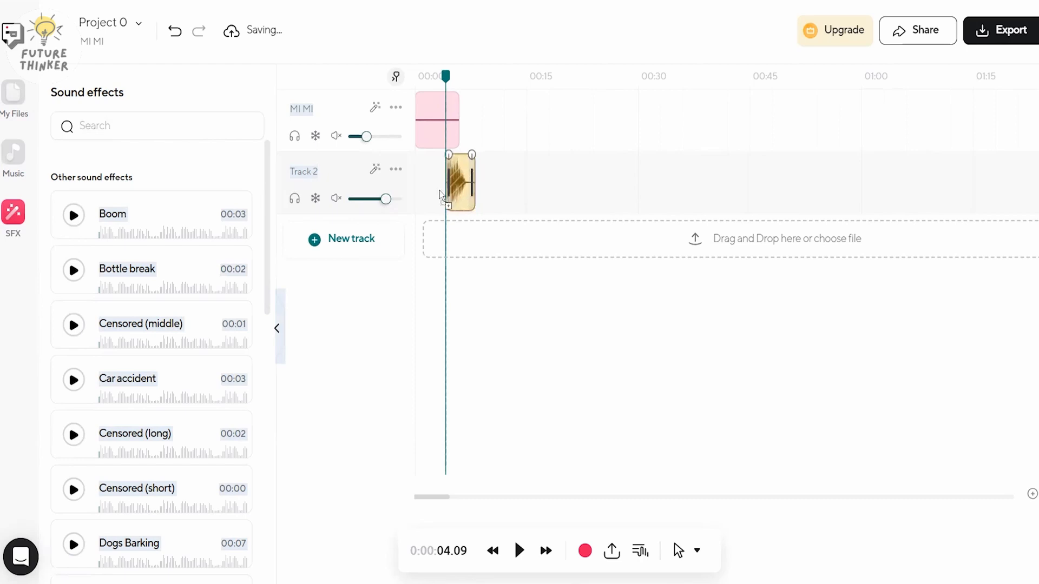
pyautogui.moveTo(426, 192); pyautogui.dragTo(427, 194)
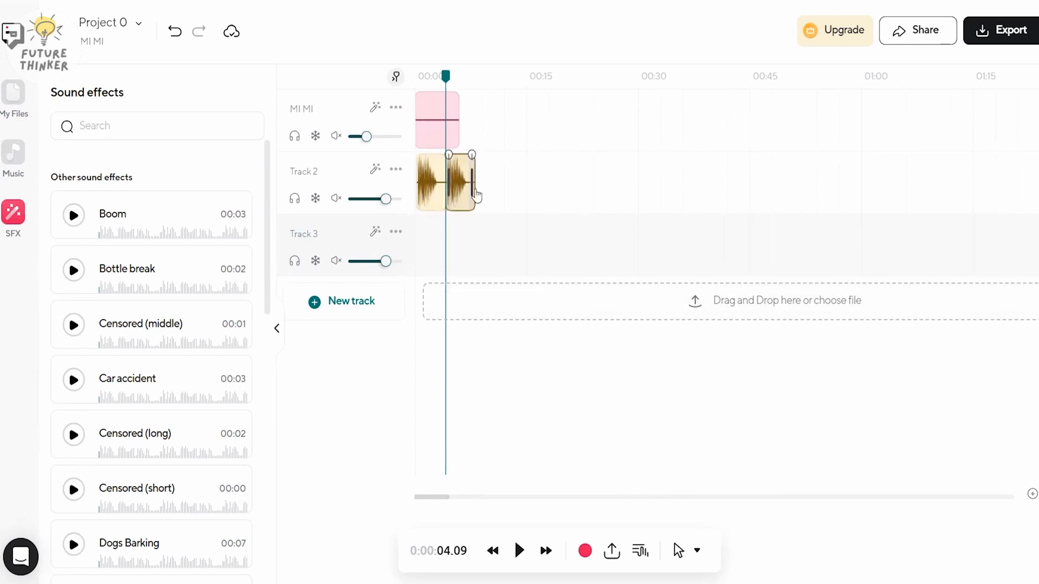
pyautogui.press('Delete')
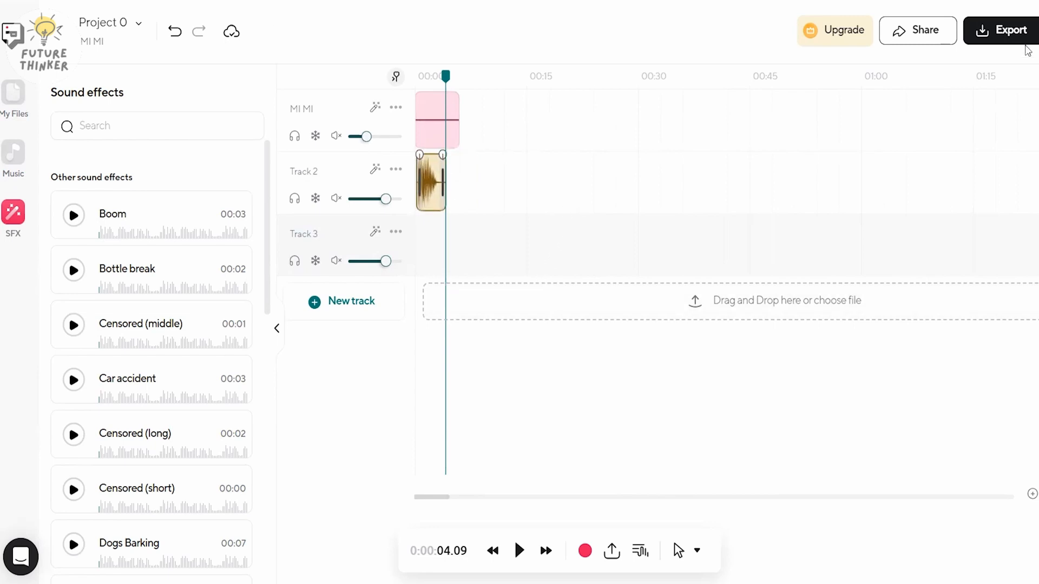
# - Open the export settings, look through the audio formats, and choose MP3 with 160 kbps quality
pyautogui.click(1002, 32)
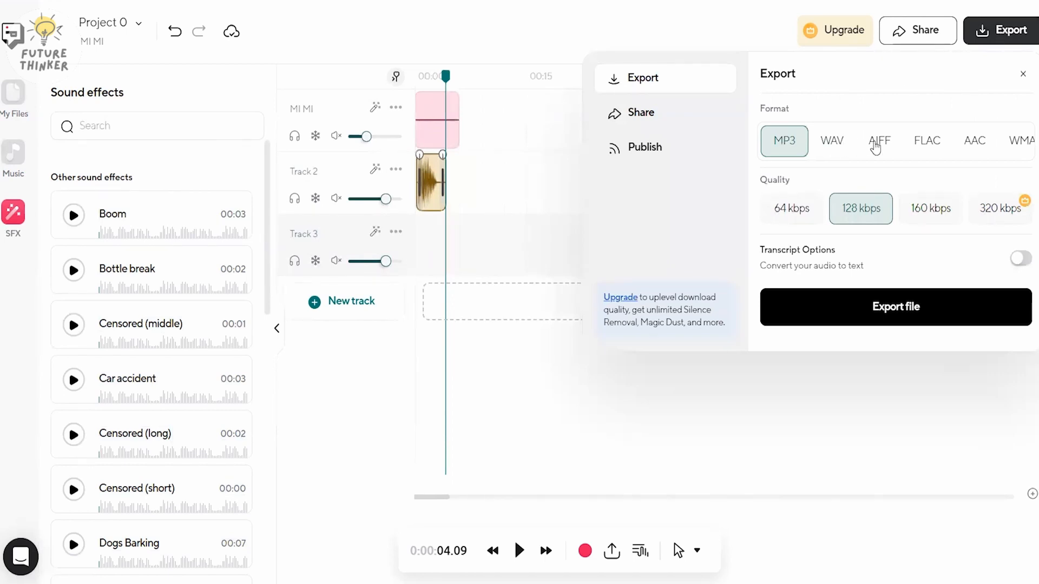
pyautogui.click(839, 147)
pyautogui.click(935, 142)
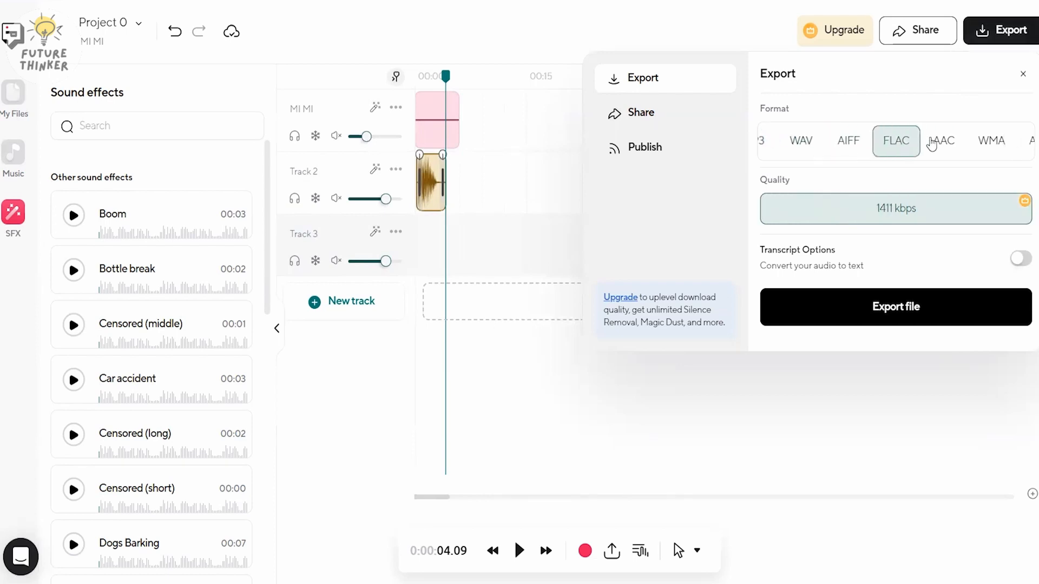
pyautogui.click(797, 141)
pyautogui.click(782, 144)
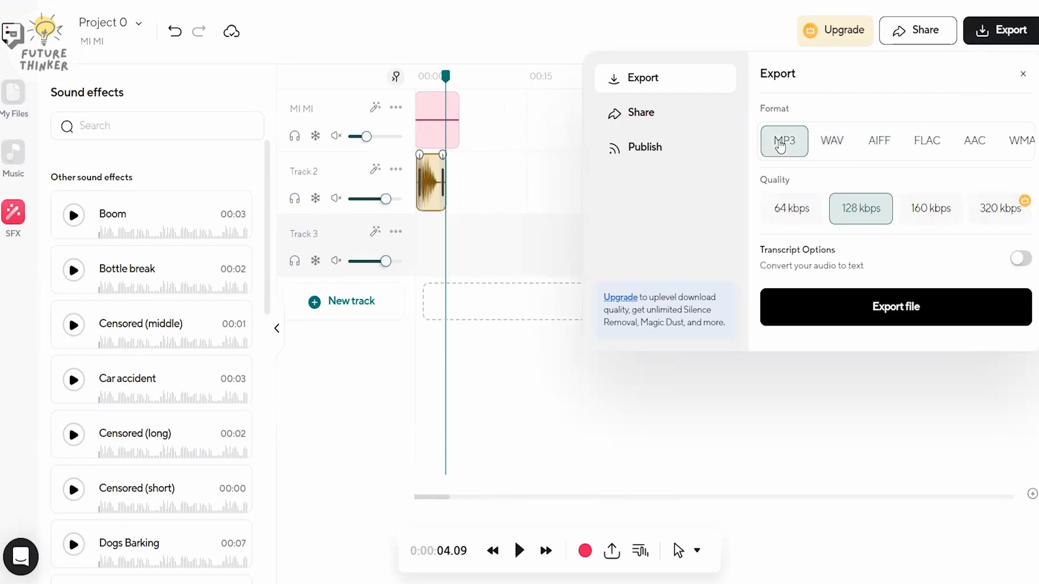
pyautogui.click(789, 210)
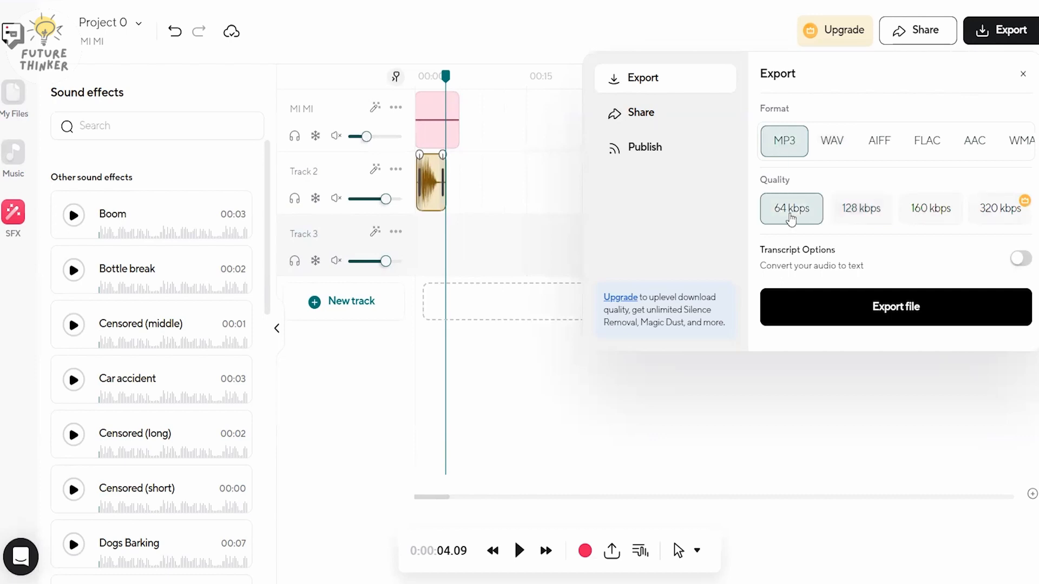
pyautogui.click(945, 212)
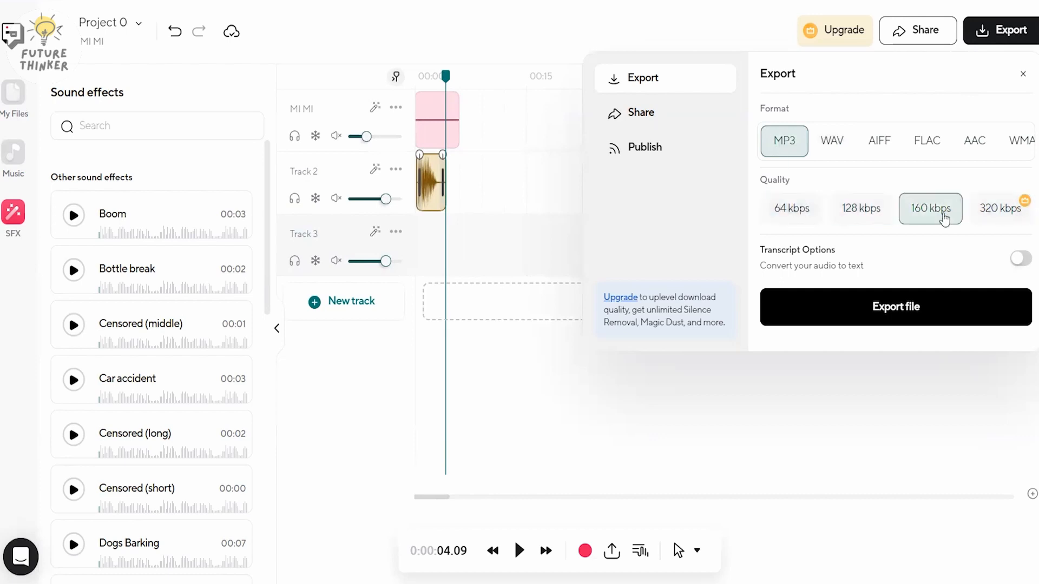
# - Turn on the transcript for the export, with English as the language and .docx as the format
pyautogui.click(1020, 260)
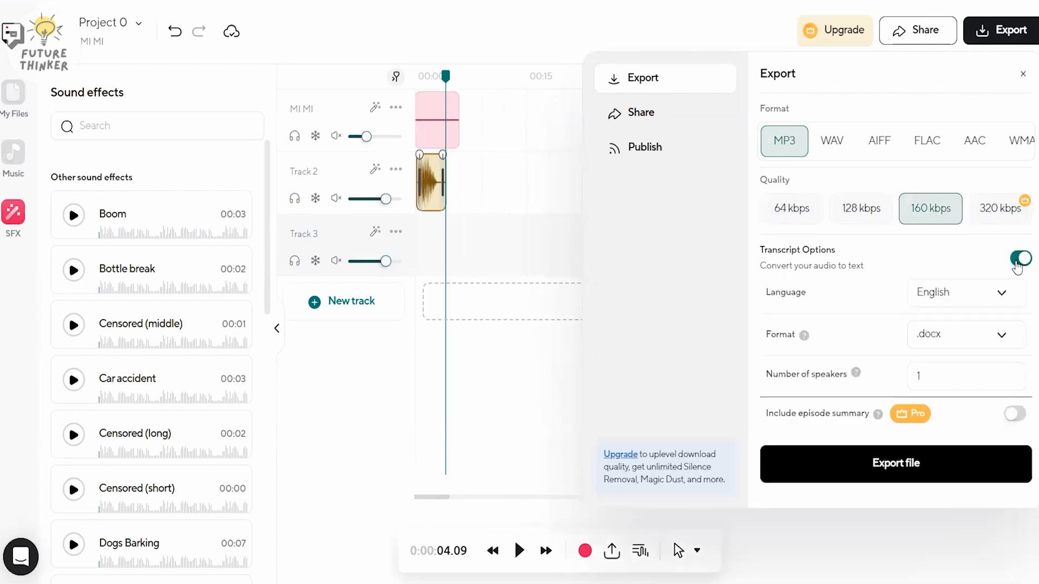
pyautogui.click(1001, 295)
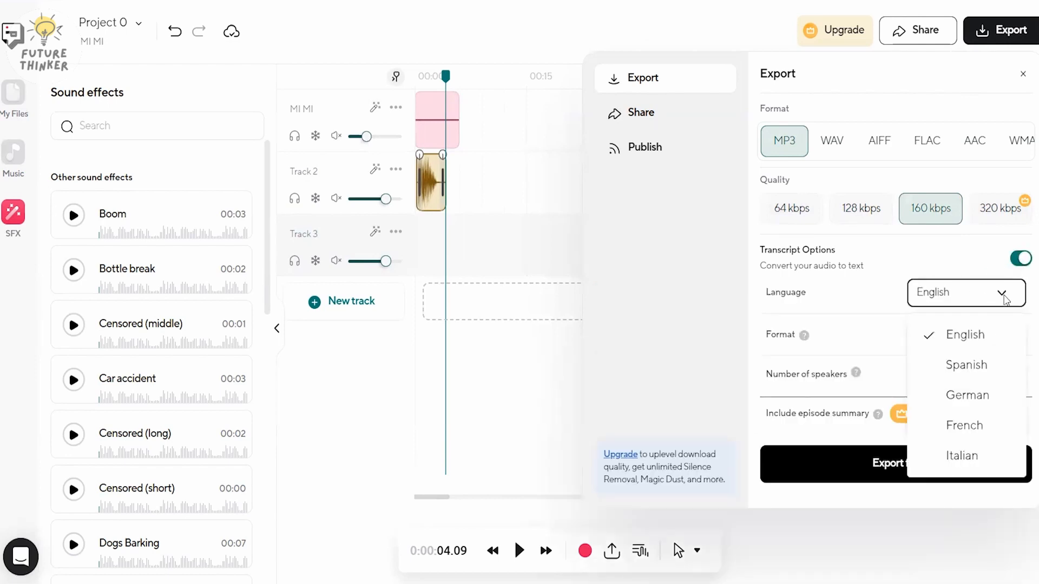
pyautogui.click(1004, 334)
pyautogui.click(985, 334)
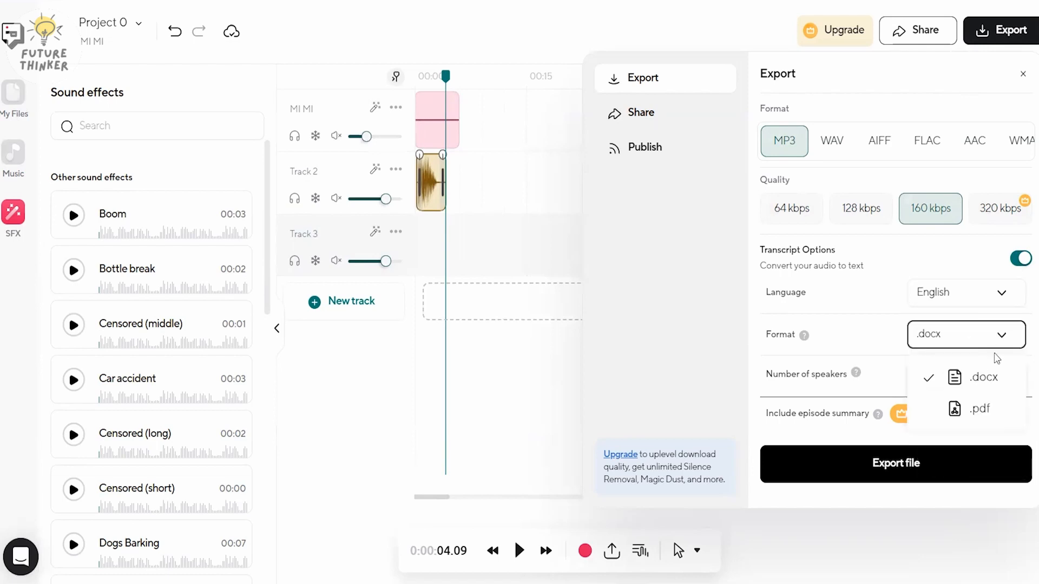
pyautogui.click(986, 378)
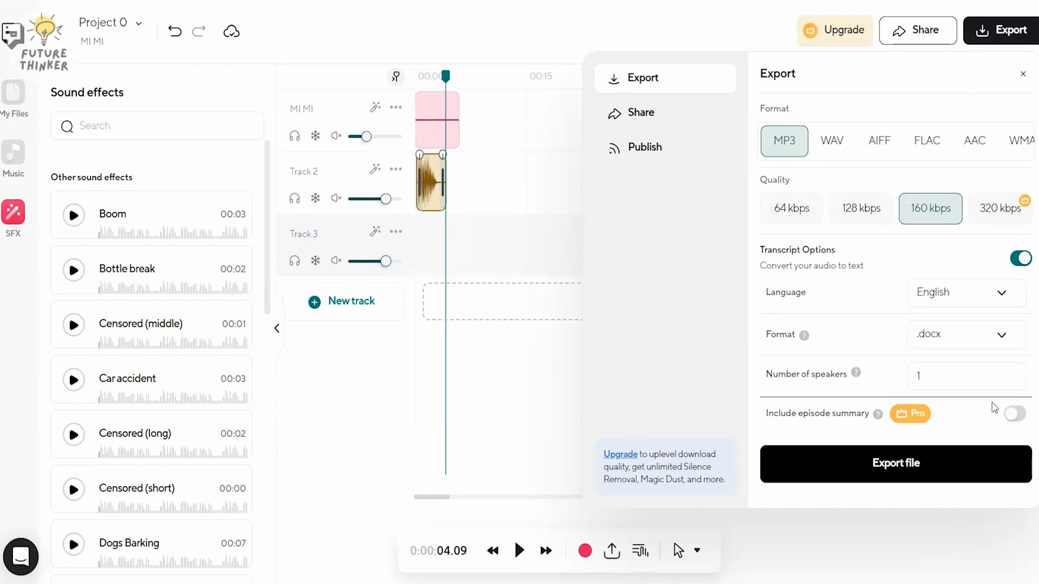
# - Adjust the transcript's number of speakers and export the project's audio and text files
pyautogui.doubleClick(1011, 374)
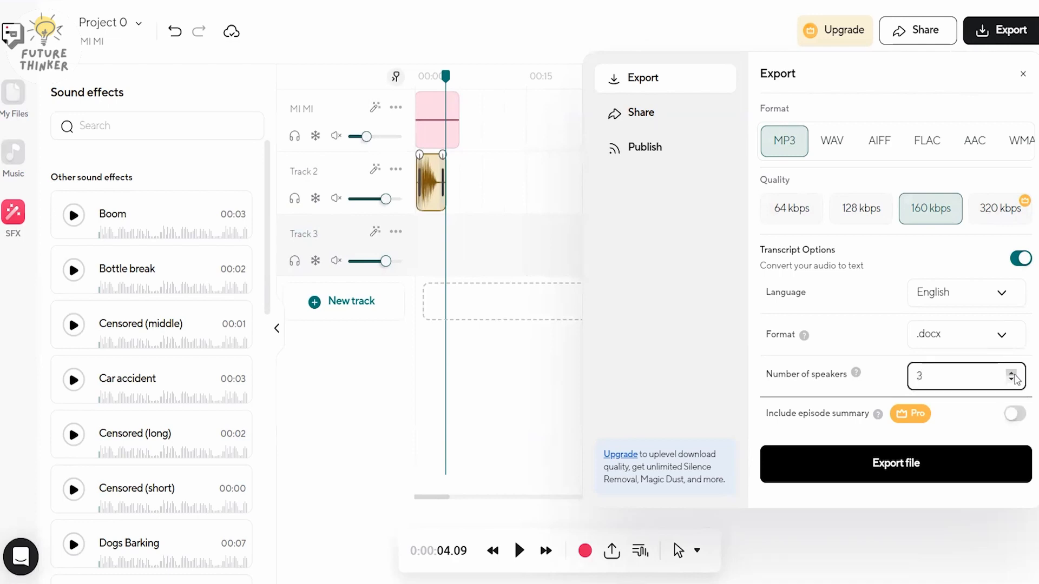
pyautogui.click(1011, 380)
pyautogui.click(1012, 380)
pyautogui.click(903, 467)
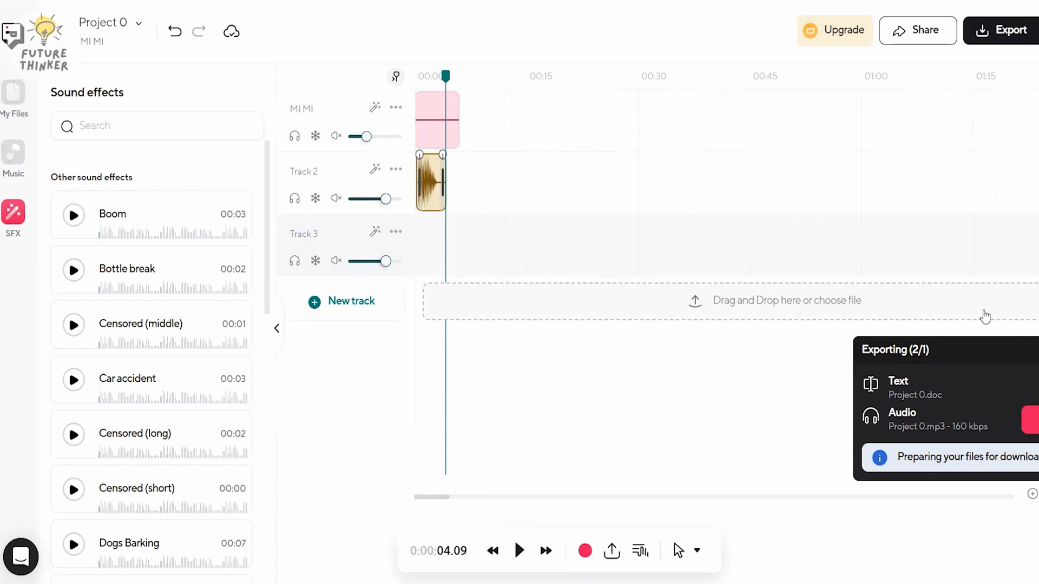
# - View the project's sharing options, open publishing, and start creating a first show
pyautogui.click(918, 38)
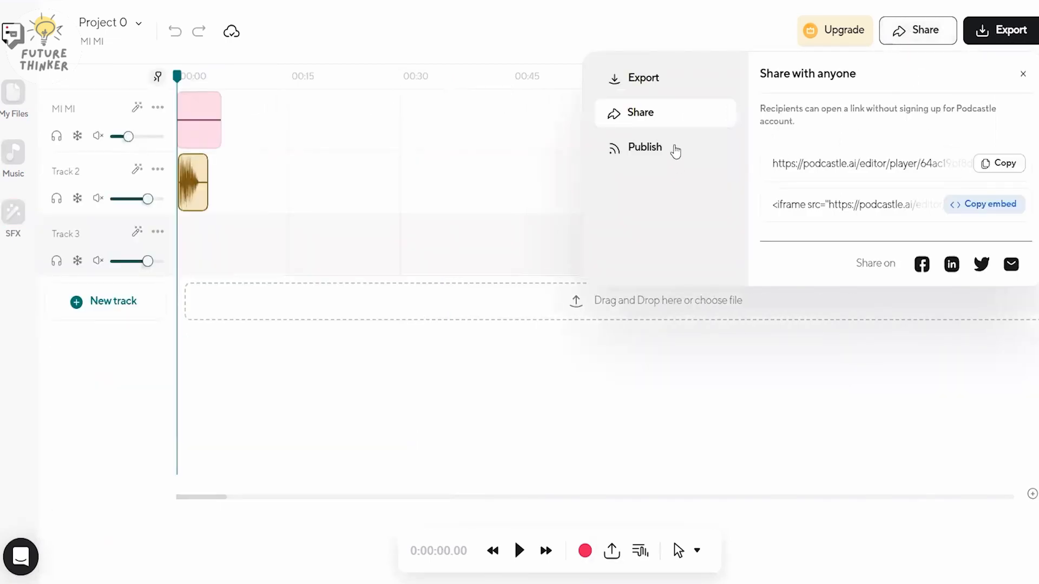
pyautogui.click(674, 150)
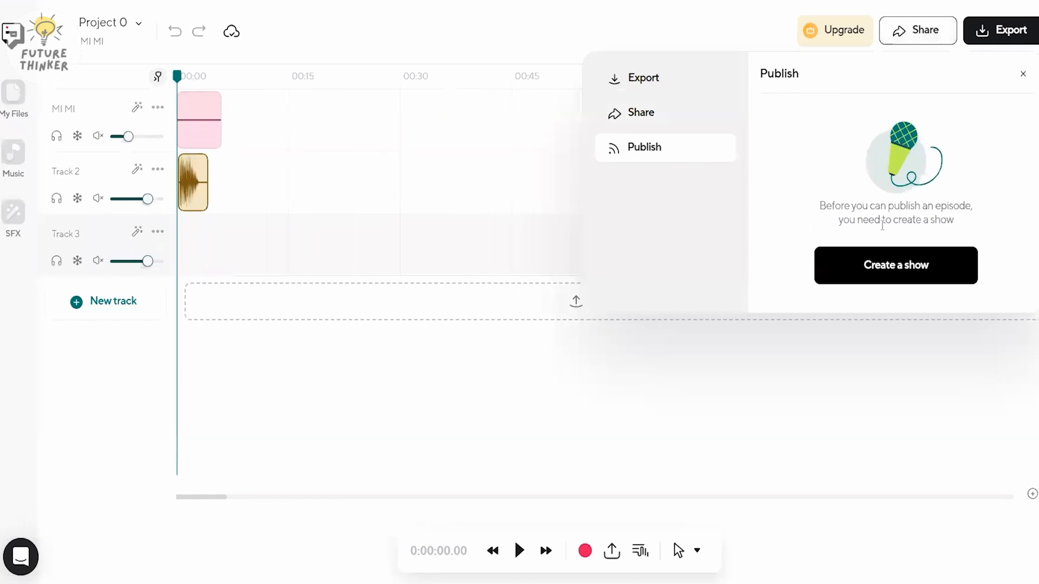
pyautogui.click(905, 267)
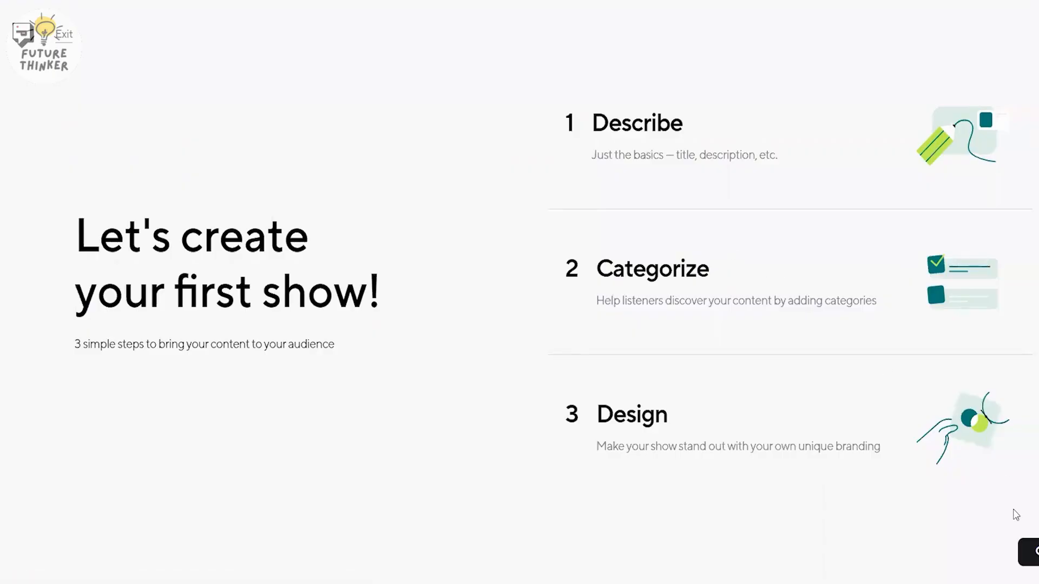
pyautogui.click(1028, 552)
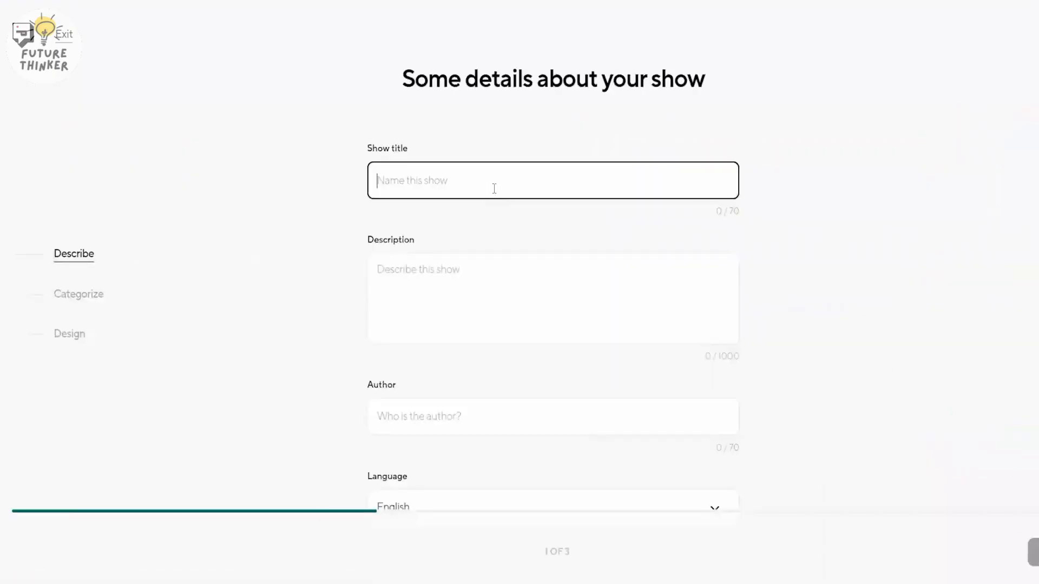
# - Enter "My Show" as the show title and "This is my Show." as its description
pyautogui.write('My Show')
pyautogui.click(483, 253)
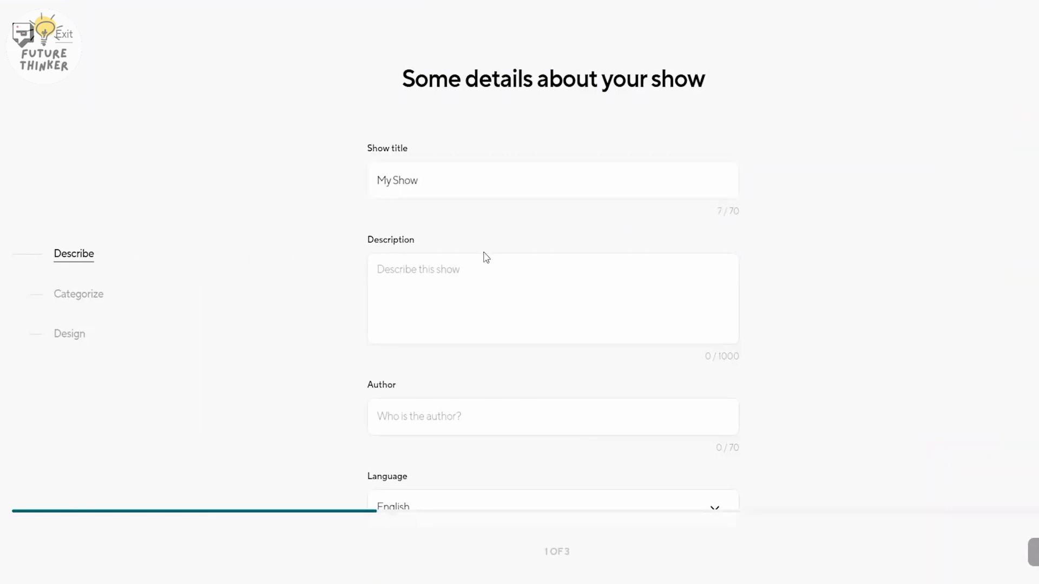
pyautogui.click(472, 301)
pyautogui.write('Th')
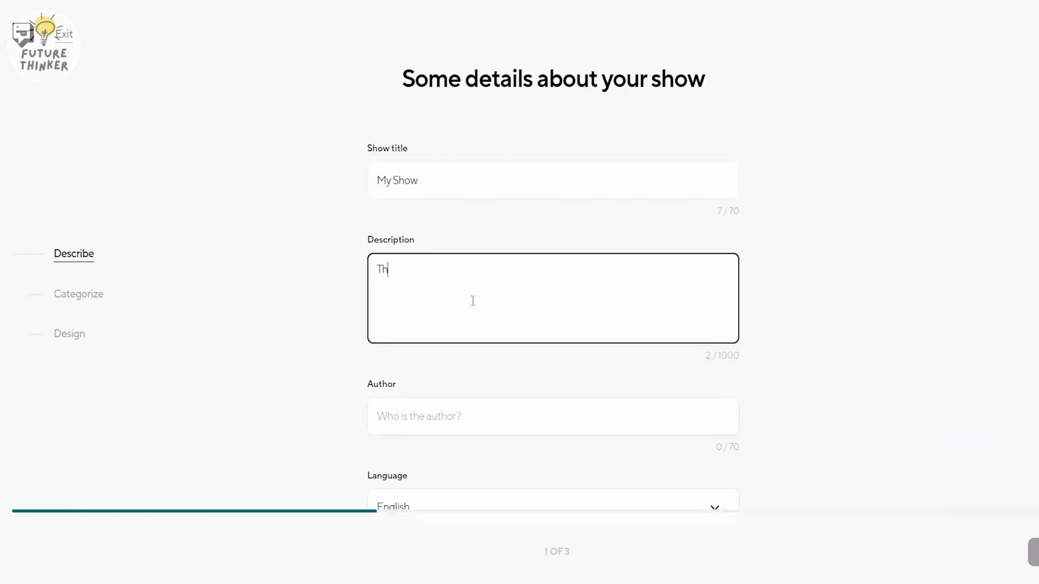
pyautogui.write('is is my Show.')
# - Enter the show author's name, keep English as the language, and continue to the categories
pyautogui.click(524, 414)
pyautogui.write('MI MI')
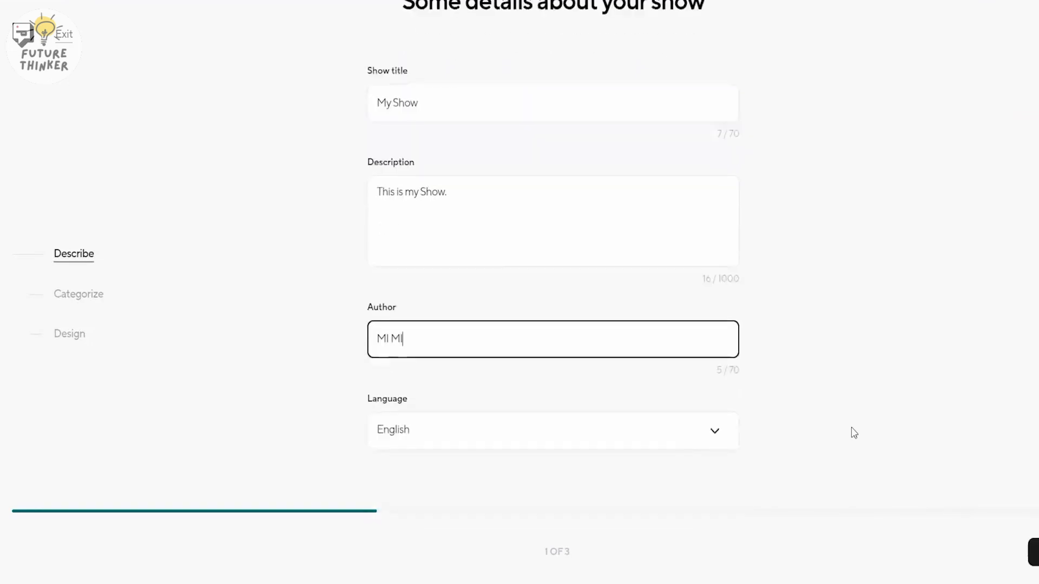
pyautogui.click(1033, 552)
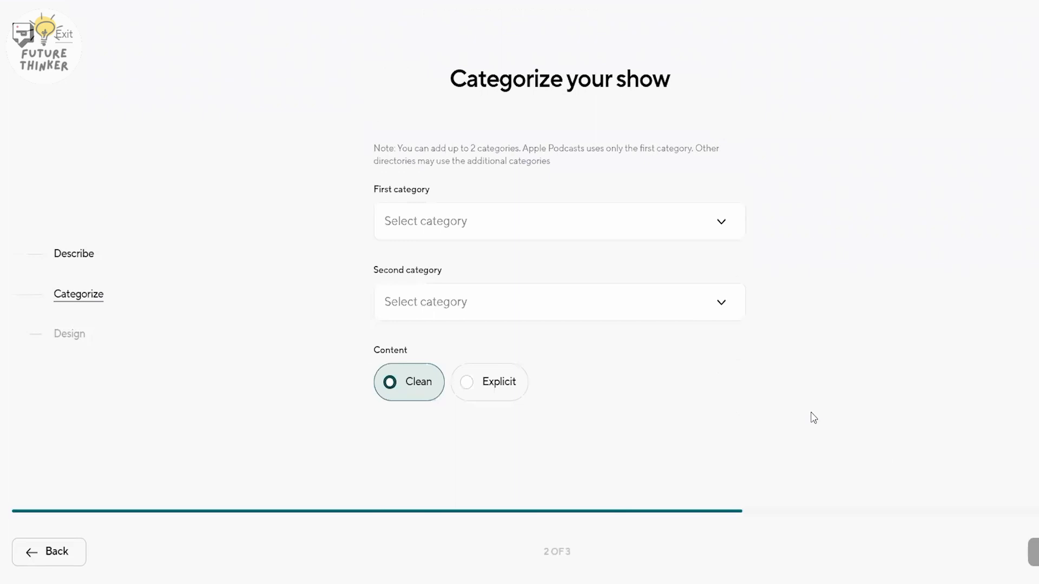
# - Set both the first and second show categories to Arts :: Design and continue to the design stage
pyautogui.click(585, 230)
pyautogui.click(584, 292)
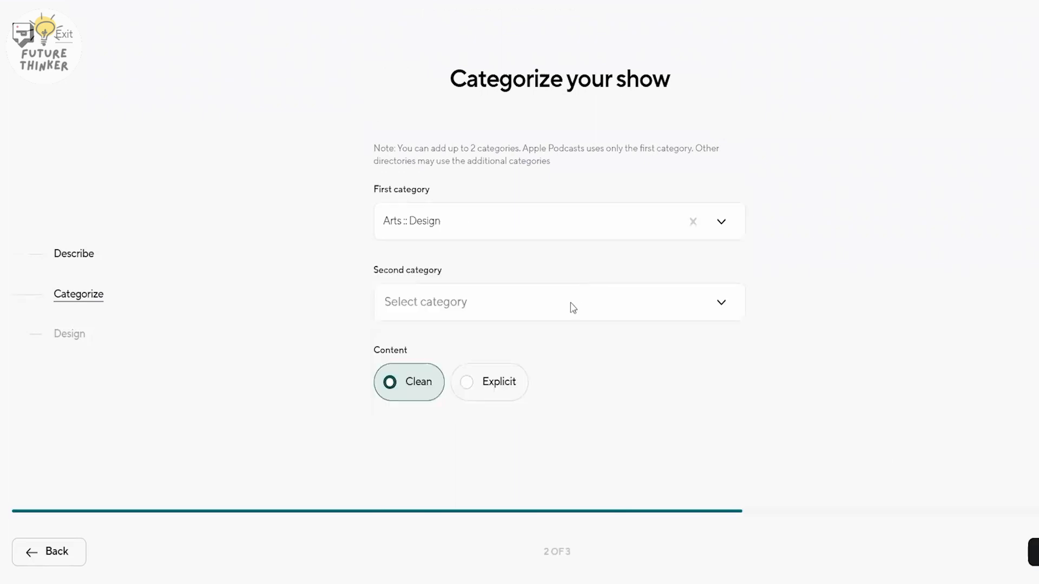
pyautogui.click(572, 308)
pyautogui.click(562, 385)
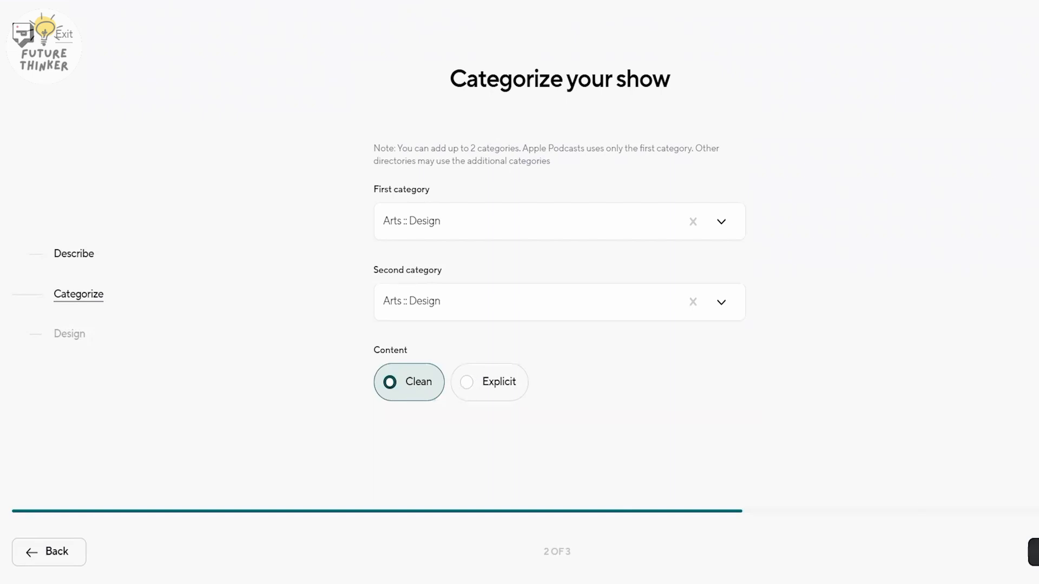
pyautogui.click(1033, 552)
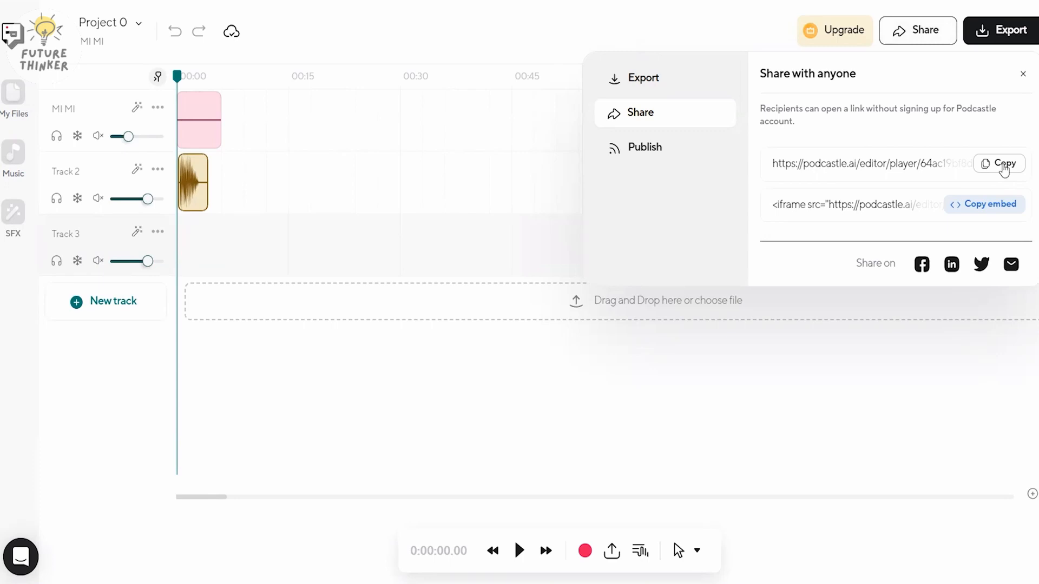
# - Copy the project's share link for recipients without a Podcastle account
pyautogui.moveTo(773, 165); pyautogui.dragTo(844, 166)
pyautogui.click(1001, 164)
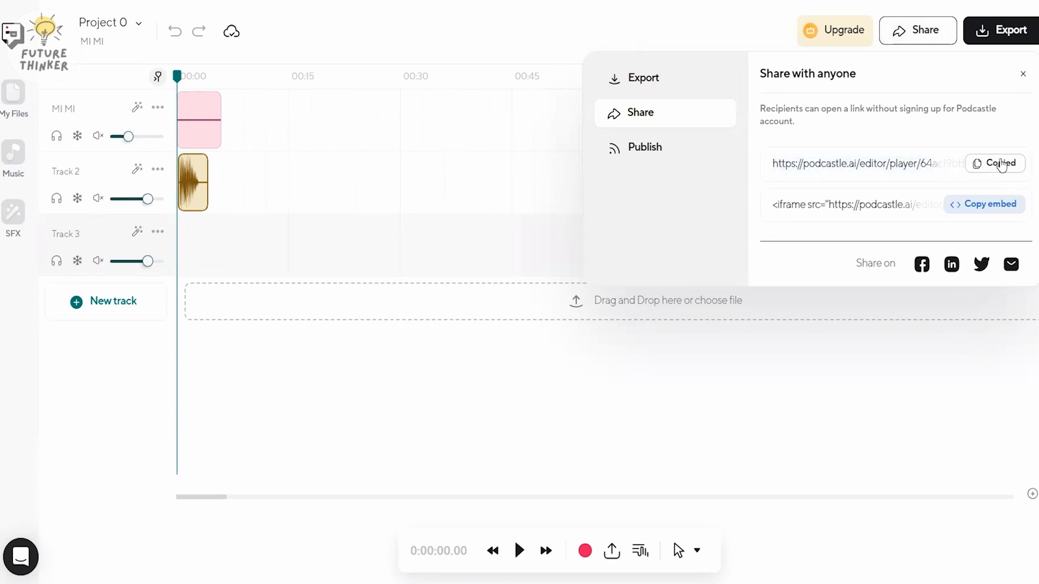